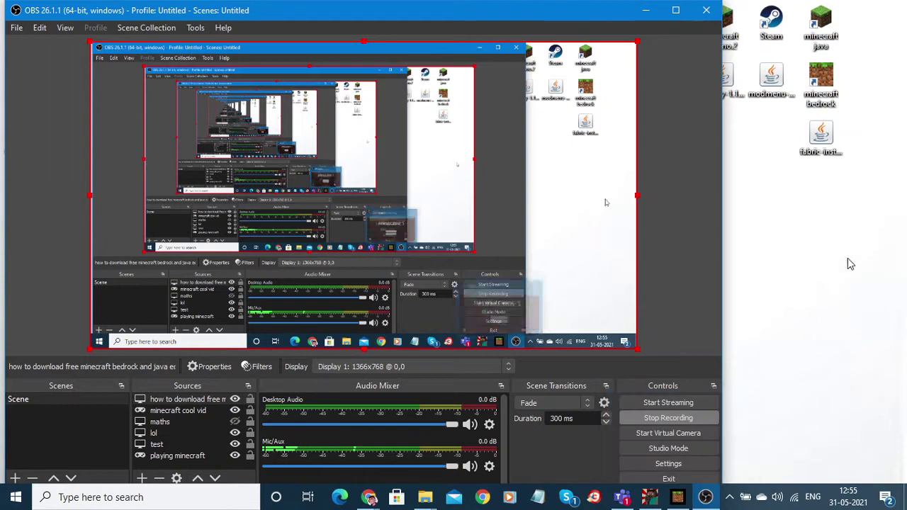
# Minimize the OBS window, switch to Minecraft and load a saved world.
pyautogui.click(637, 11)
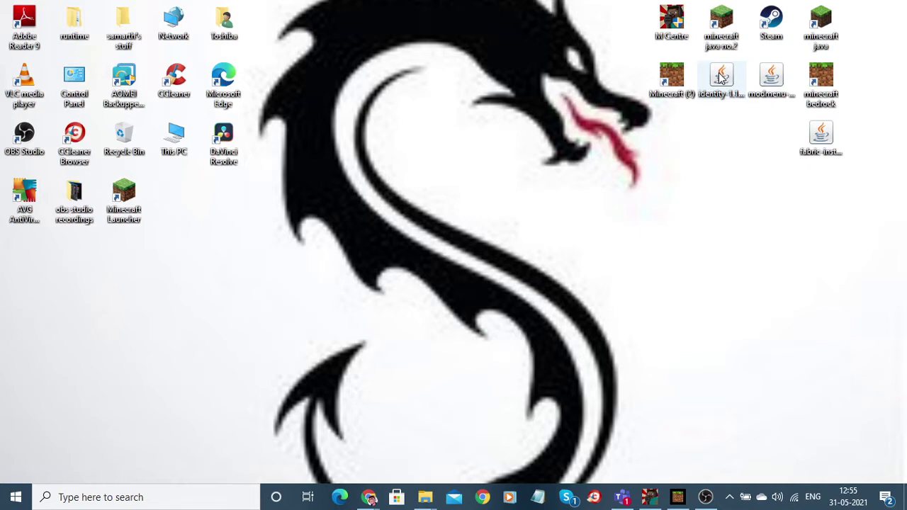
pyautogui.click(682, 495)
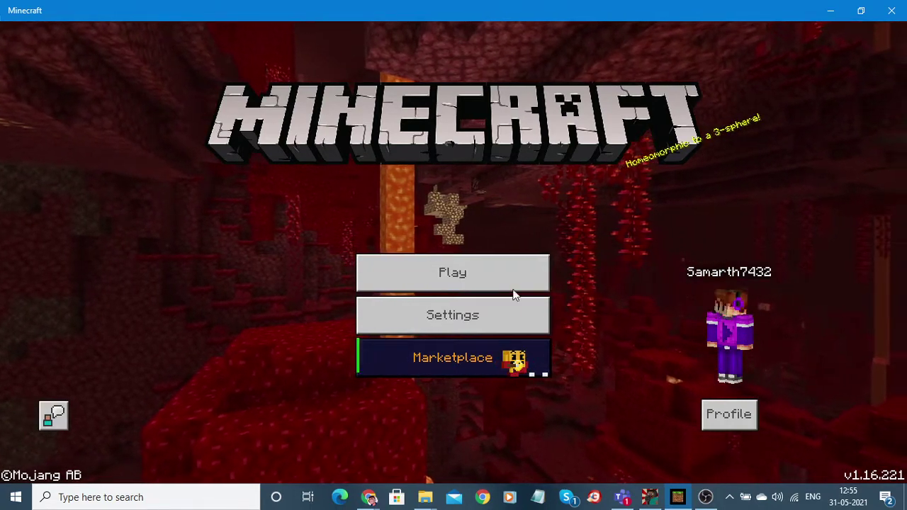
pyautogui.click(496, 280)
pyautogui.click(492, 233)
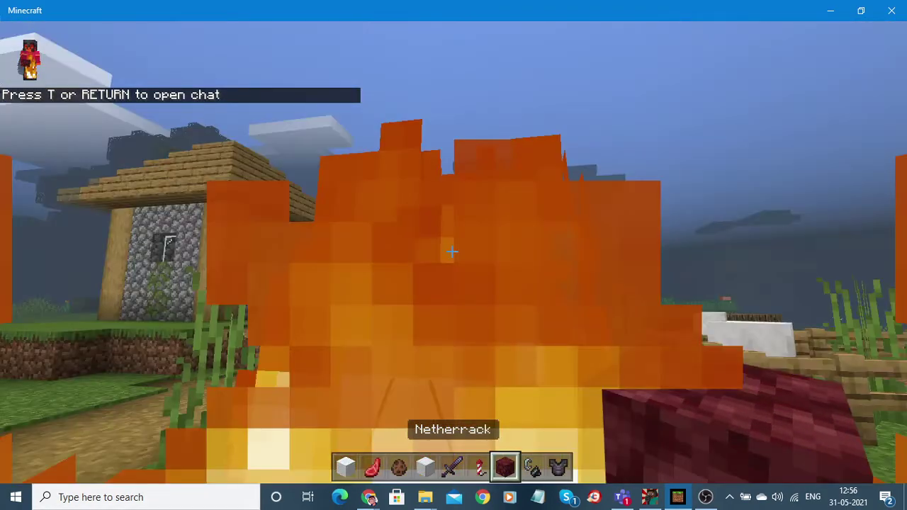
# Clear the fires burning on and beside the village path and equip the Netherite Sword.
pyautogui.press('s')
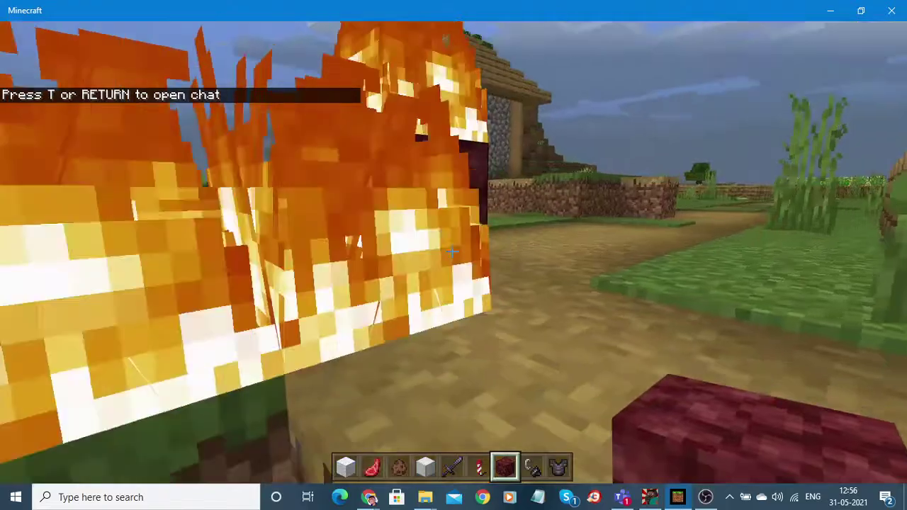
pyautogui.press('w')
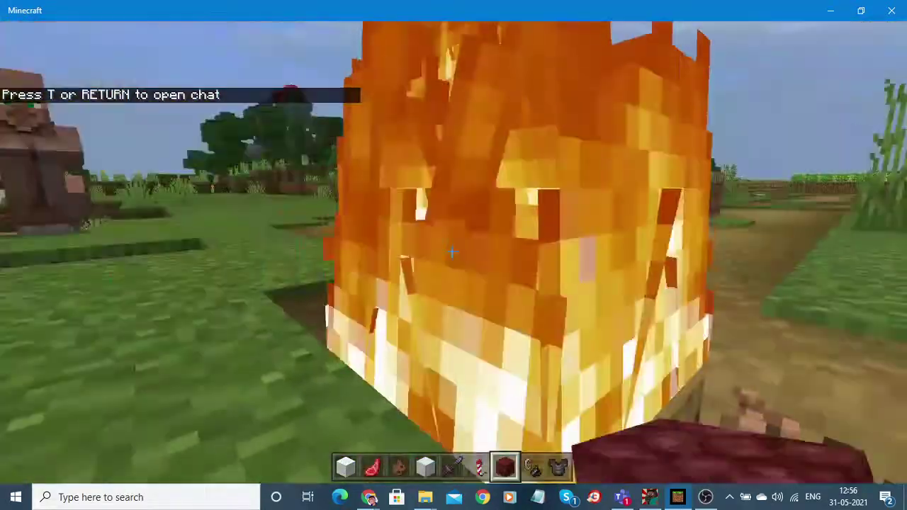
pyautogui.click(453, 251)
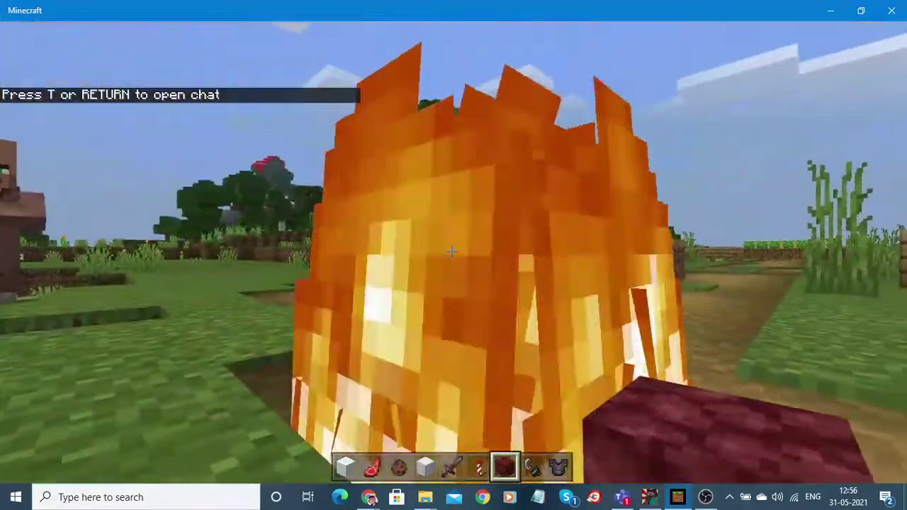
pyautogui.click(452, 252)
pyautogui.press('space')
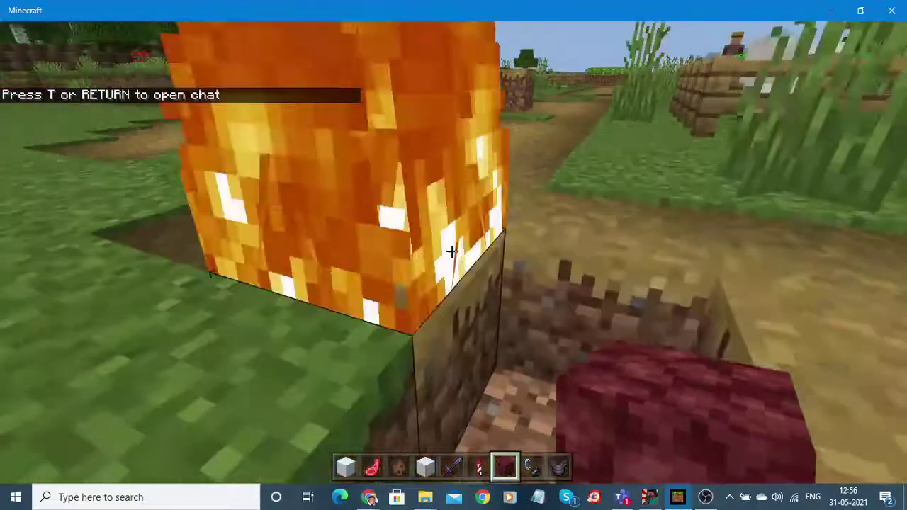
pyautogui.press('w')
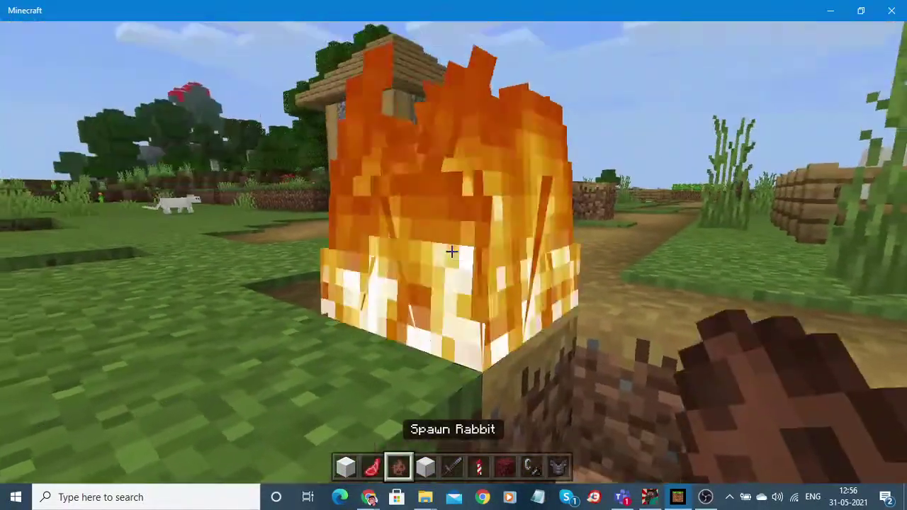
pyautogui.scroll(-2, 454, 255)
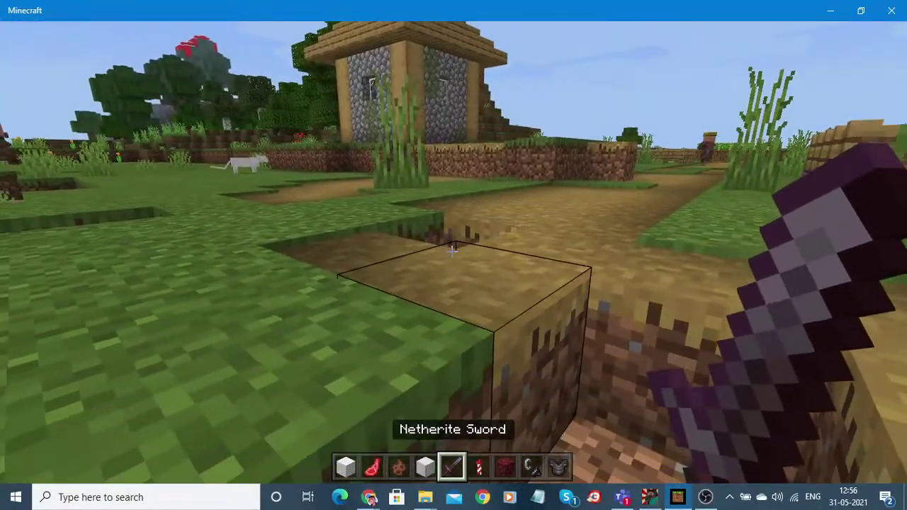
pyautogui.click(453, 249)
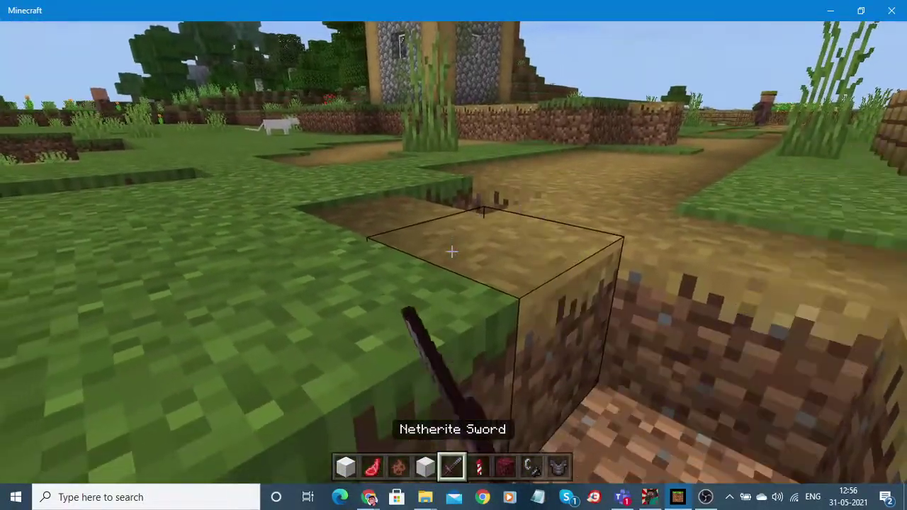
# Take off from the village path and fly over the farms and the surrounding grassland.
pyautogui.press('e')
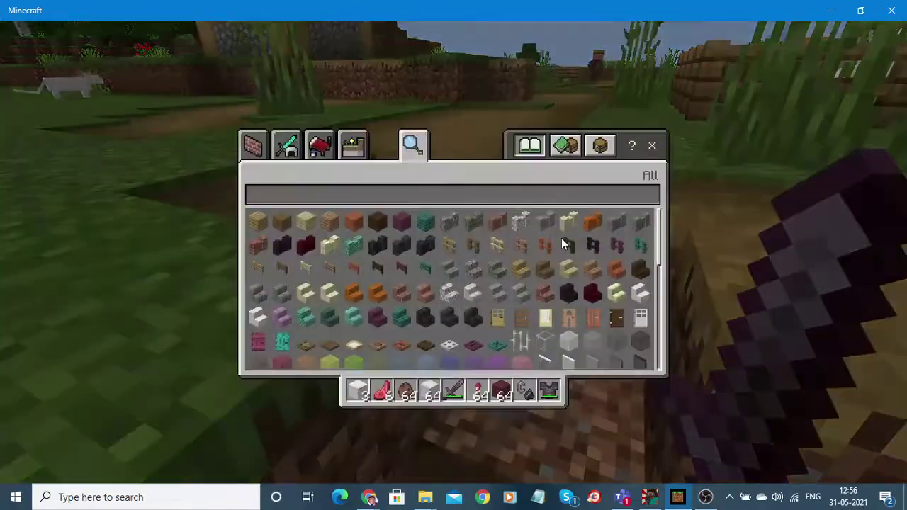
pyautogui.press('e')
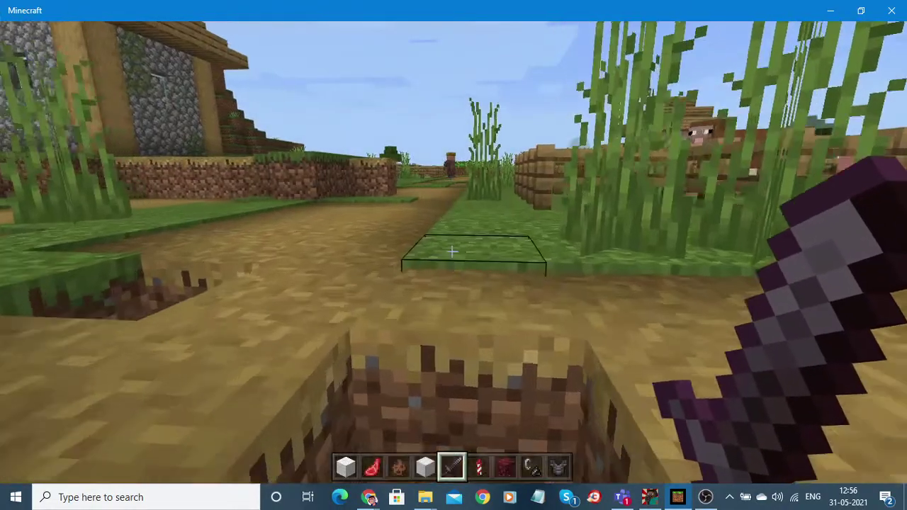
pyautogui.press('w')
pyautogui.press('space')
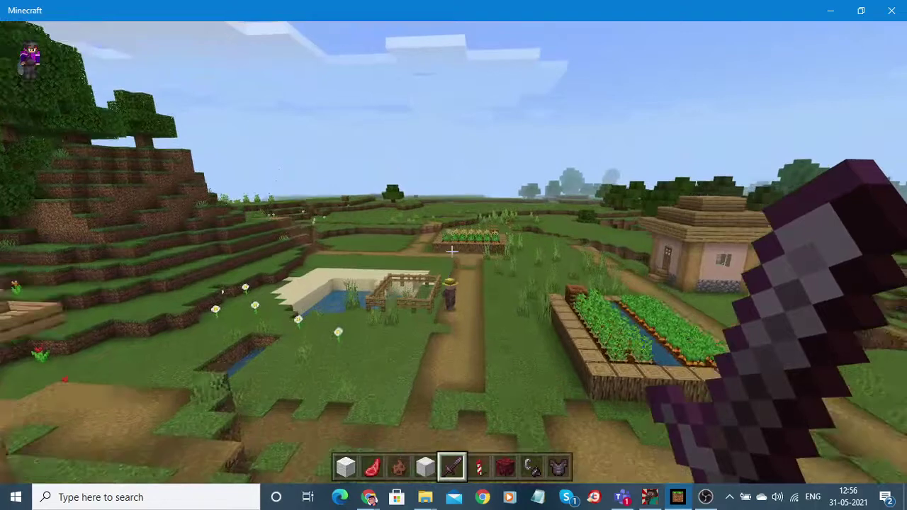
pyautogui.press('w')
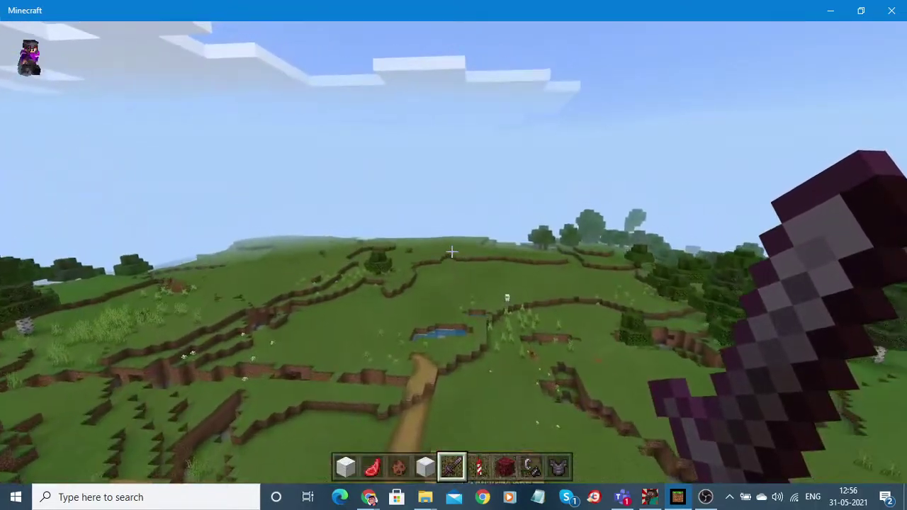
pyautogui.press('w')
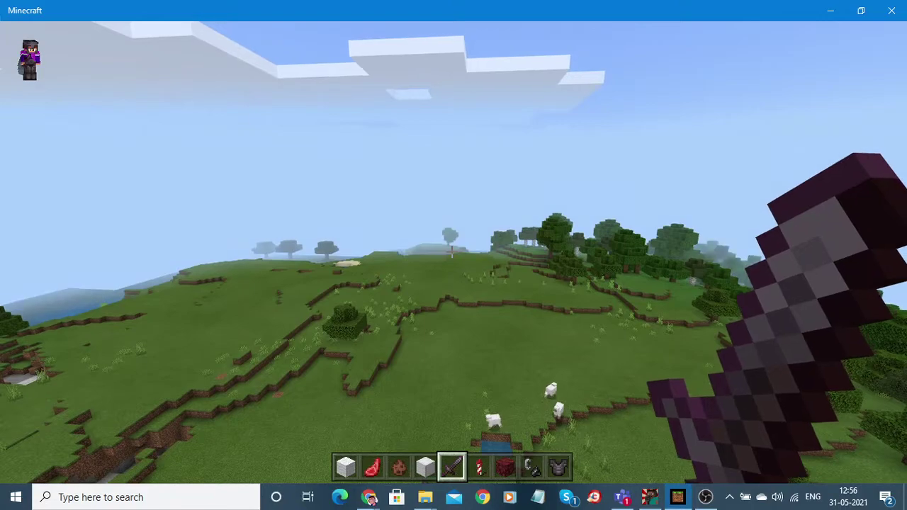
pyautogui.press('w')
pyautogui.press('space')
pyautogui.press('space')
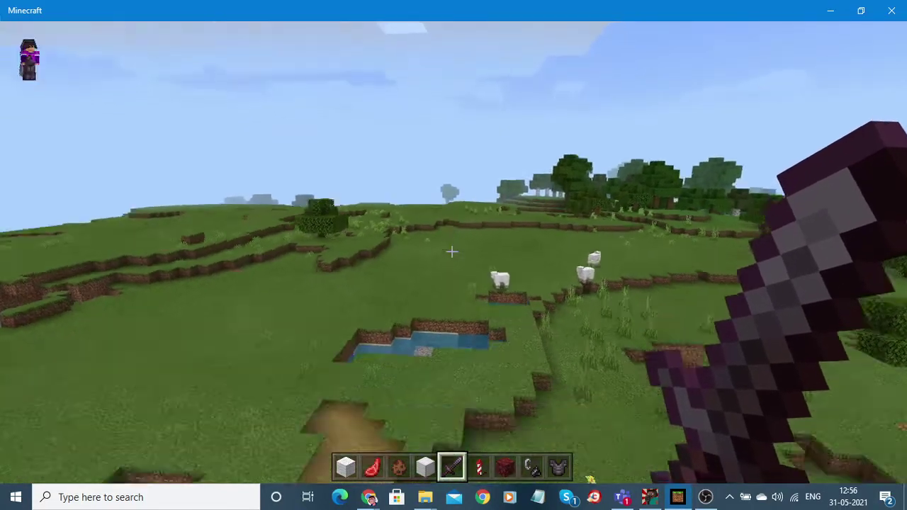
pyautogui.press('space')
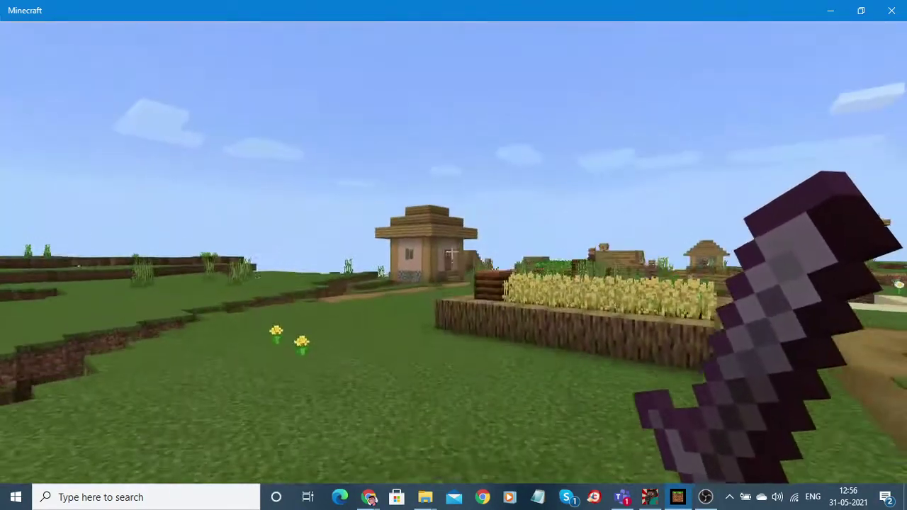
# Rise from beside the wheat farm to a high viewpoint over the village.
pyautogui.press('b')
pyautogui.press('Escape')
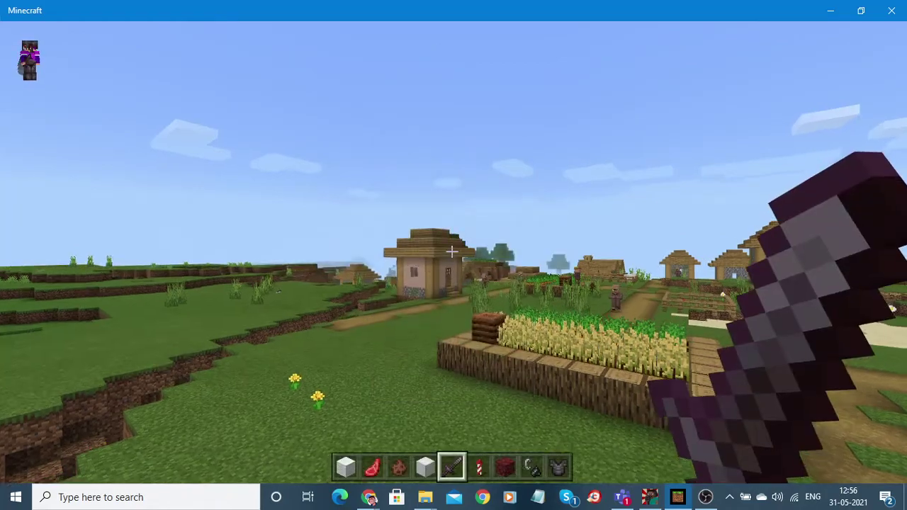
pyautogui.press('shift')
pyautogui.press('space')
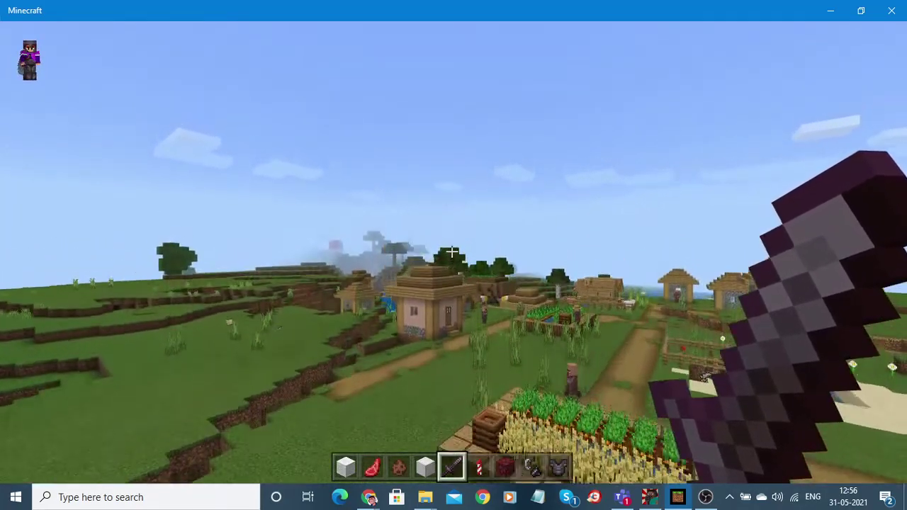
pyautogui.press('w')
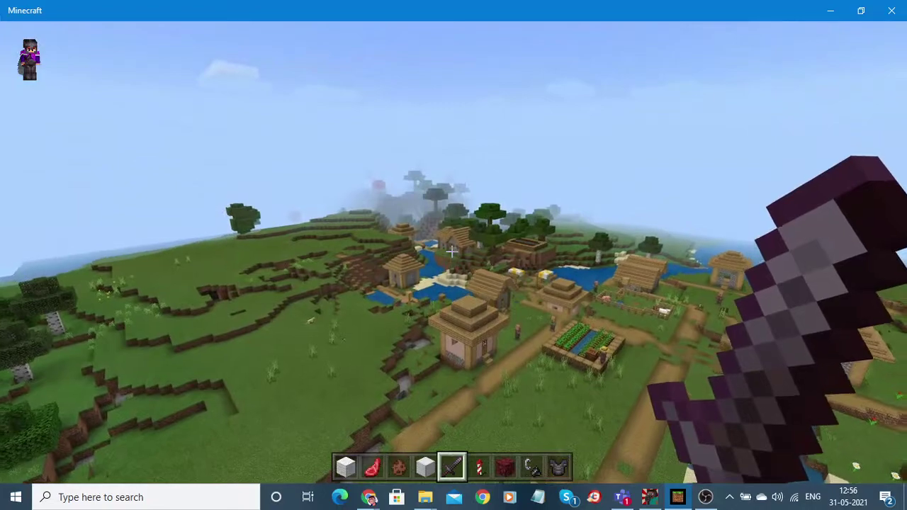
# Glide around the village with the elytra, boosting the flight with Firework Rockets.
pyautogui.press('6')
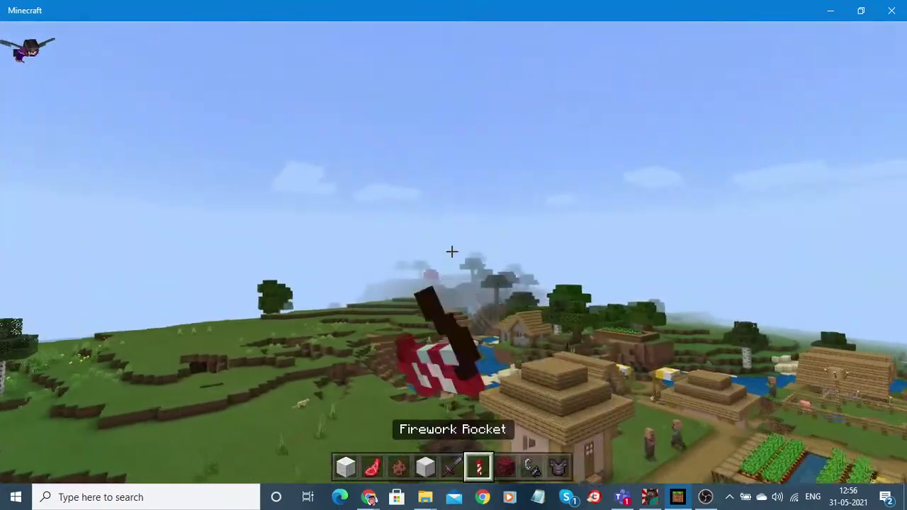
pyautogui.rightClick(452, 251)
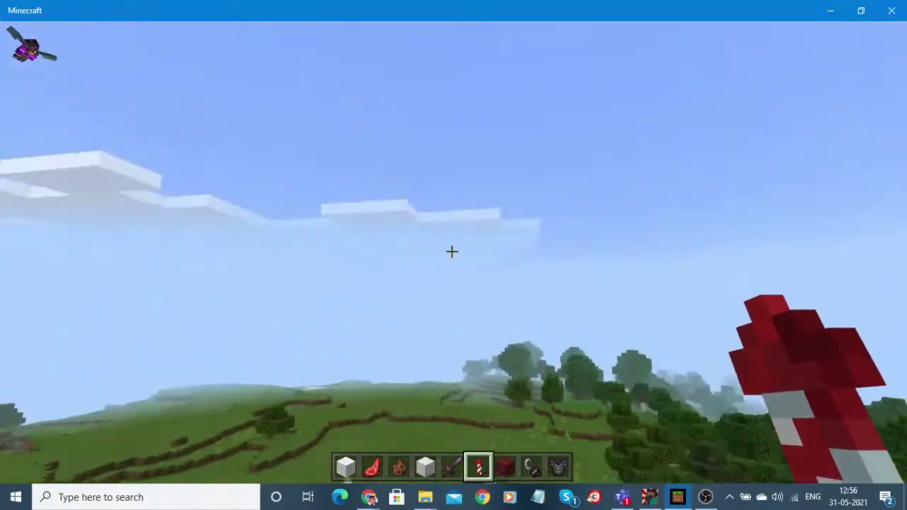
pyautogui.rightClick(452, 252)
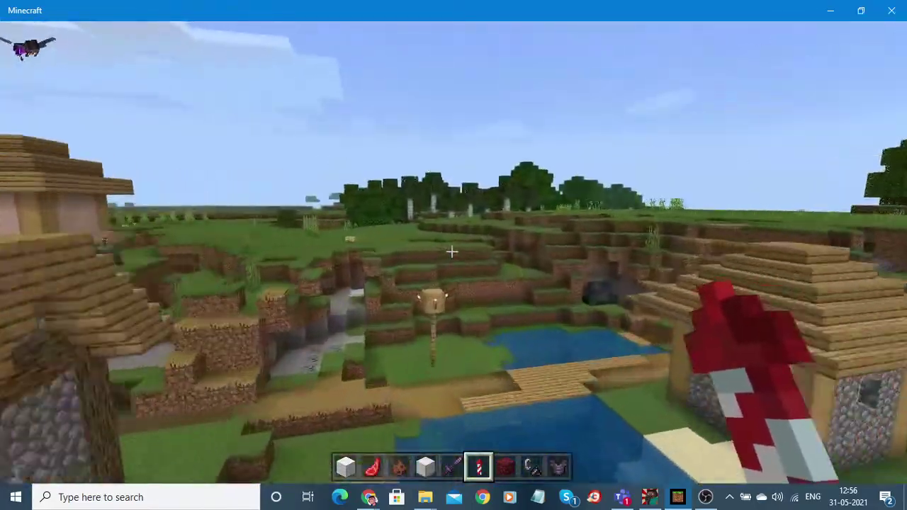
pyautogui.rightClick(452, 252)
pyautogui.press('w')
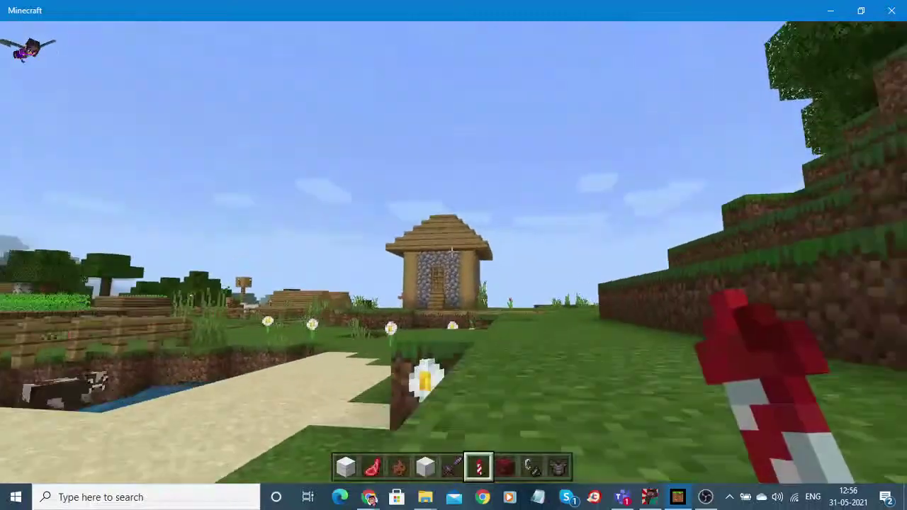
pyautogui.rightClick(452, 252)
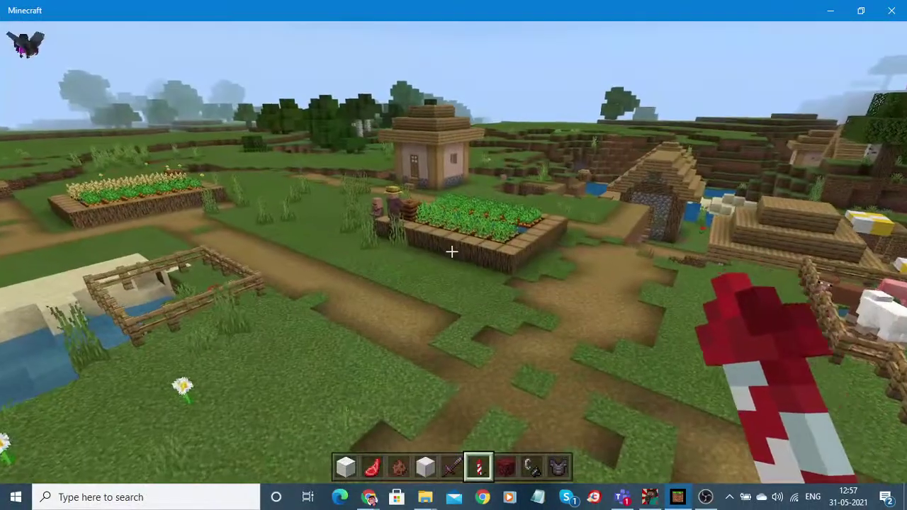
# Climb high, dive back over the village farms and rooftops, and boost upward with another rocket.
pyautogui.press('w')
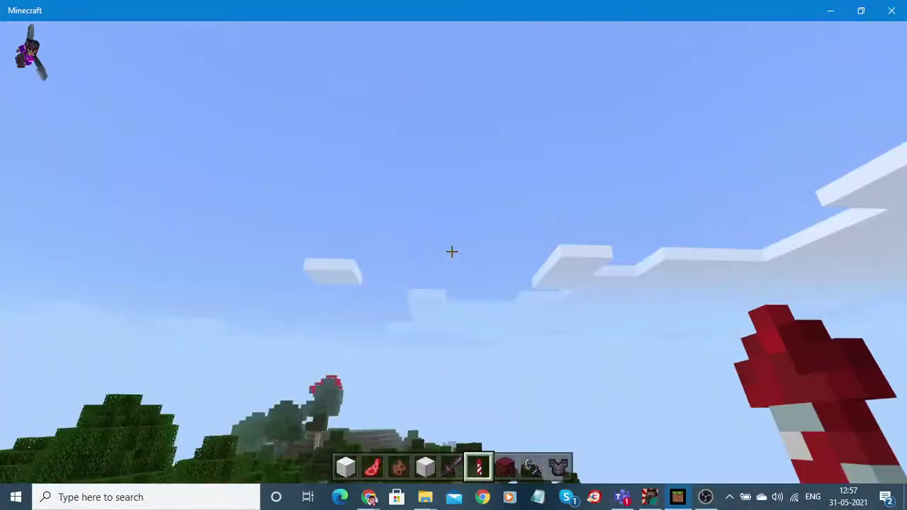
pyautogui.press('w')
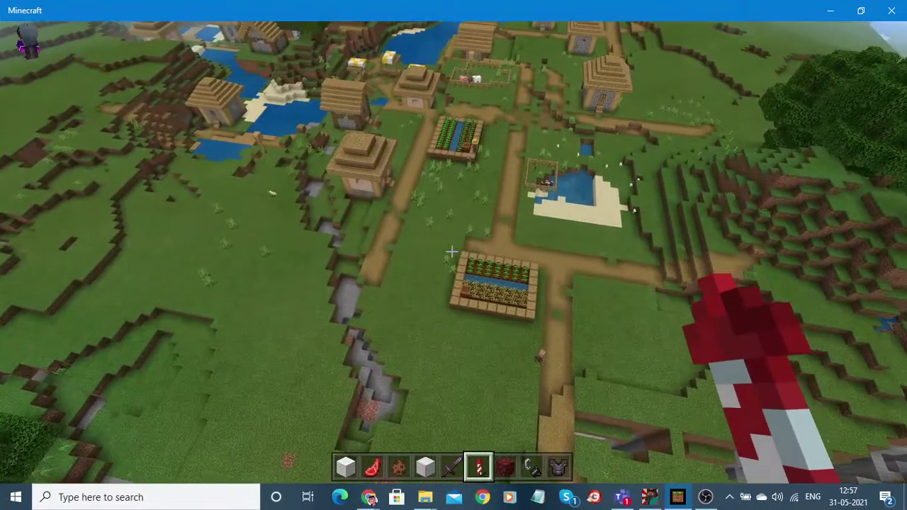
pyautogui.press('w')
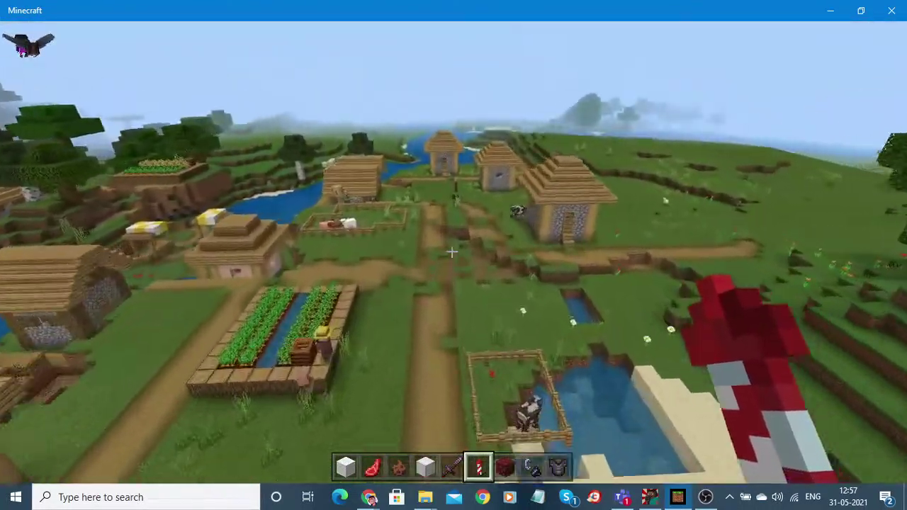
pyautogui.press('w')
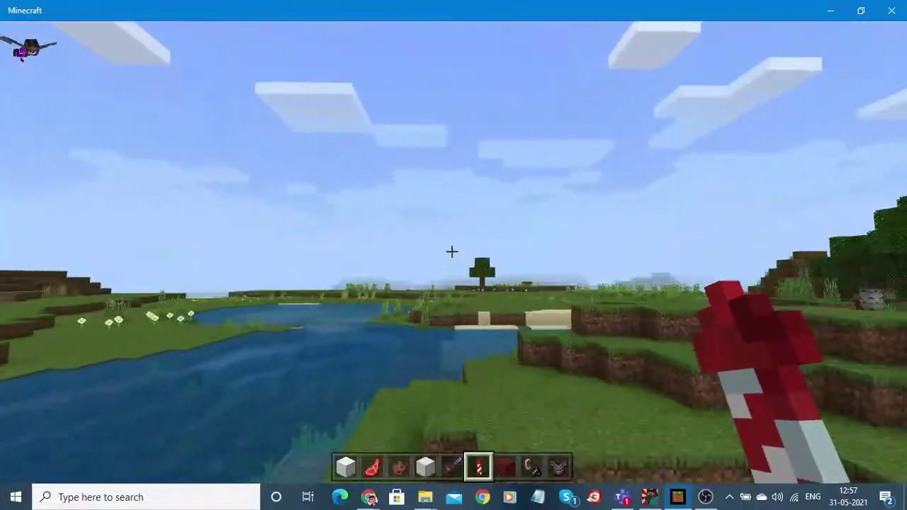
pyautogui.rightClick(452, 252)
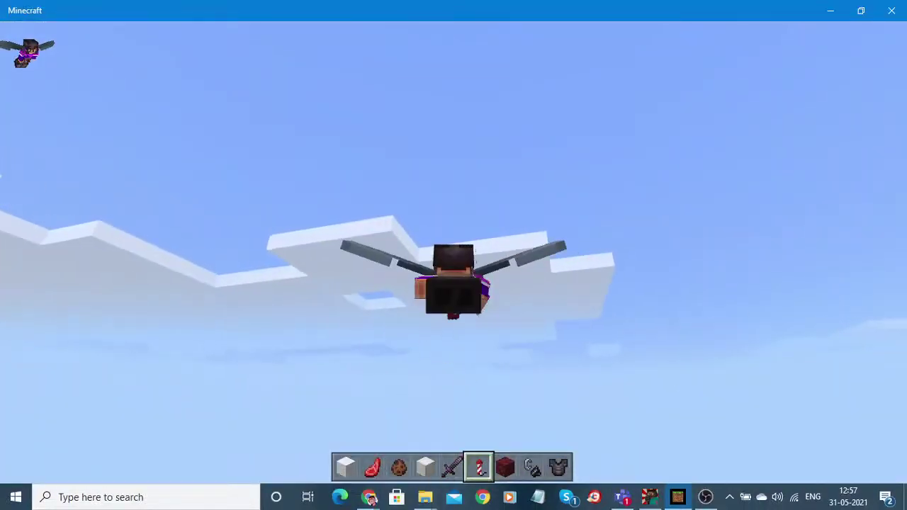
# Cycle the camera through third-person back, front and first-person views while gliding with the elytra.
pyautogui.press('F5')
pyautogui.press('F5')
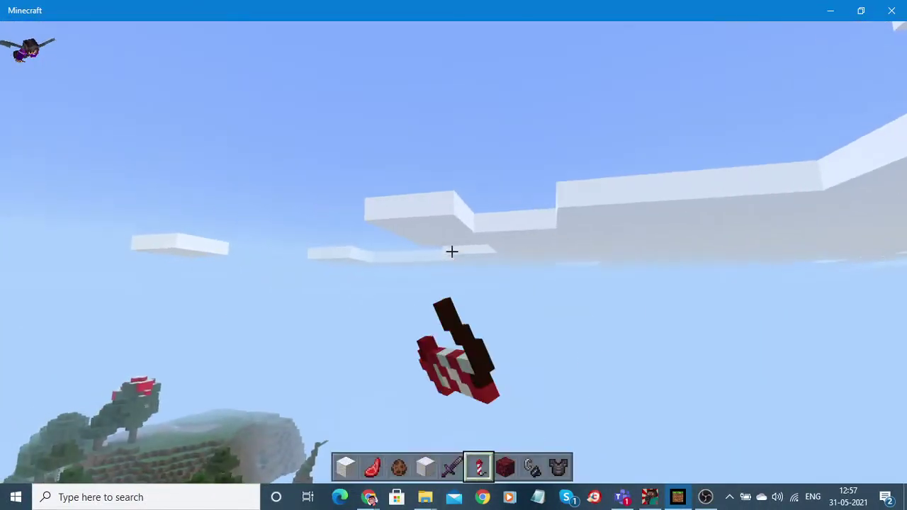
pyautogui.press('F5')
pyautogui.press('F5')
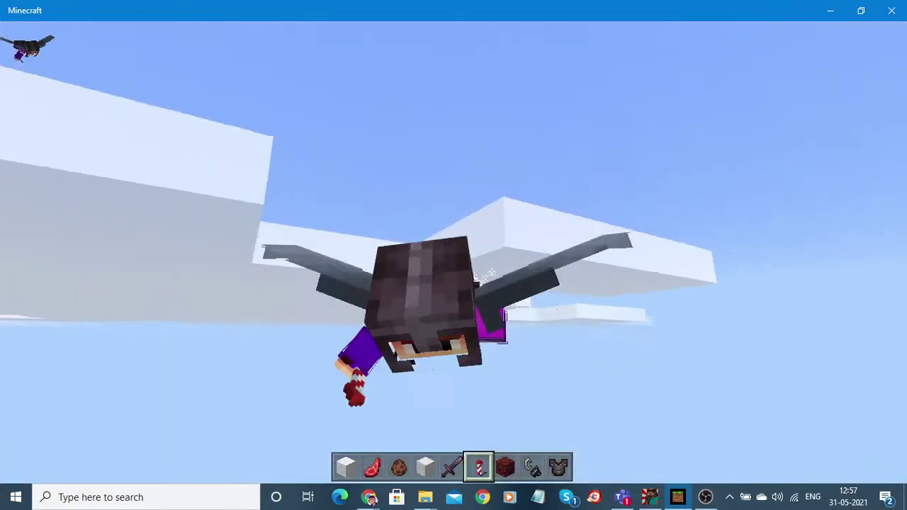
pyautogui.rightClick(454, 255)
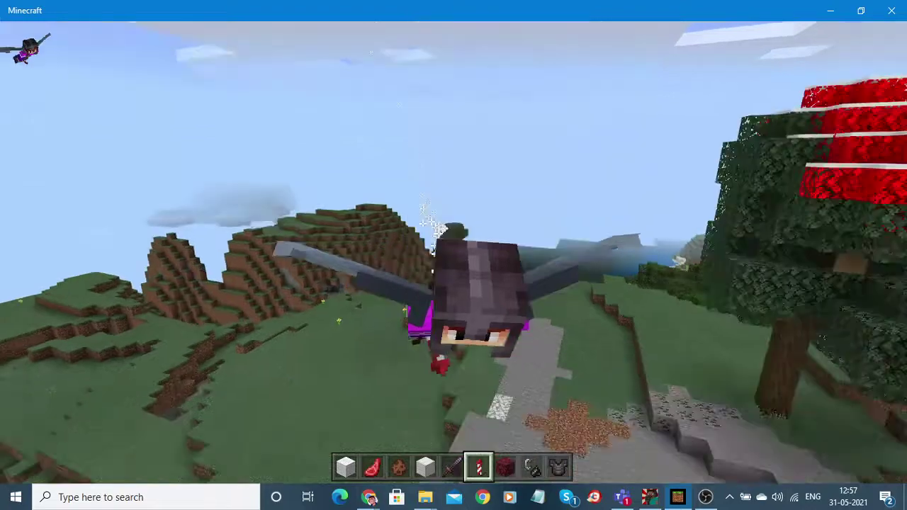
pyautogui.press('F5')
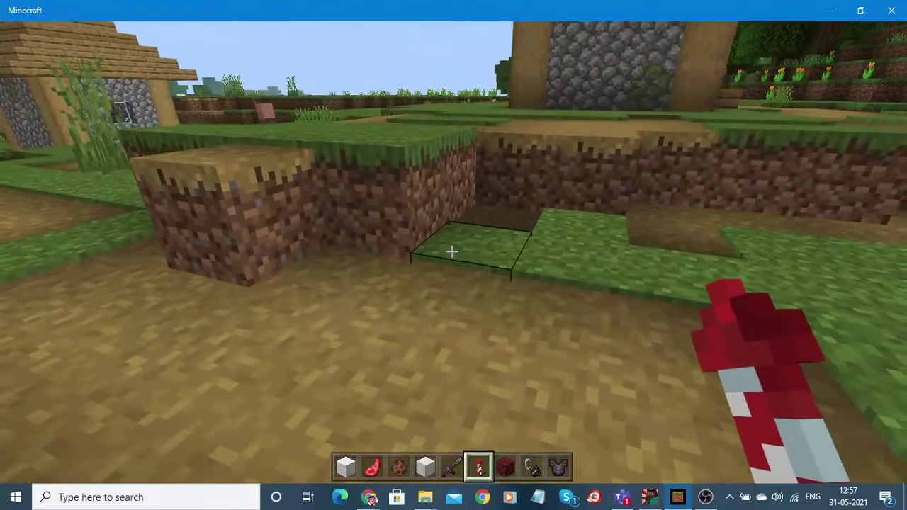
# Leave the village world through save and quit, and minimise the Minecraft window.
pyautogui.press('Escape')
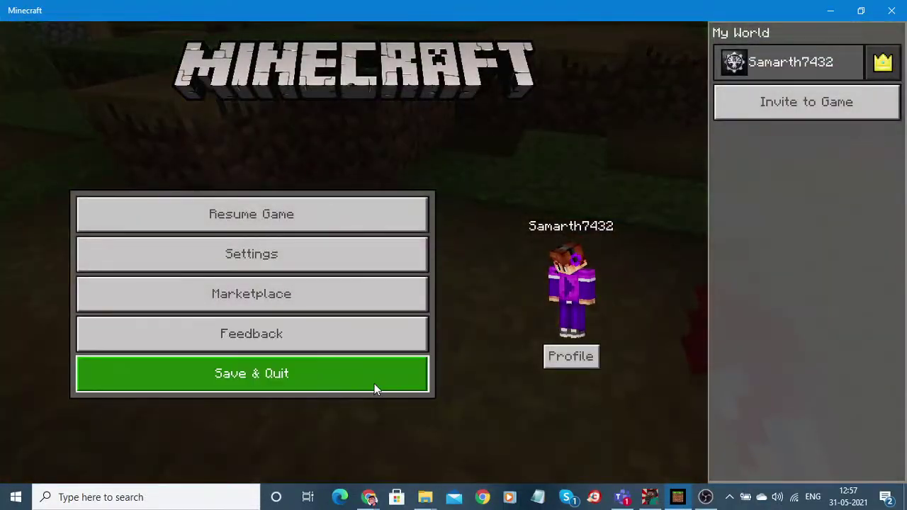
pyautogui.click(375, 388)
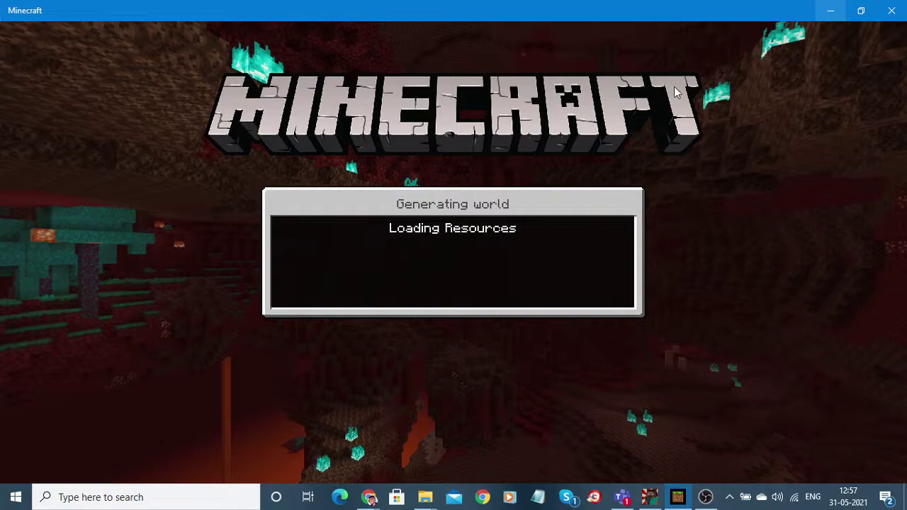
pyautogui.click(831, 10)
# Switch to the WinRAR download page in Chrome, show its Download WinRAR option, and minimise the window.
pyautogui.moveTo(370, 497)
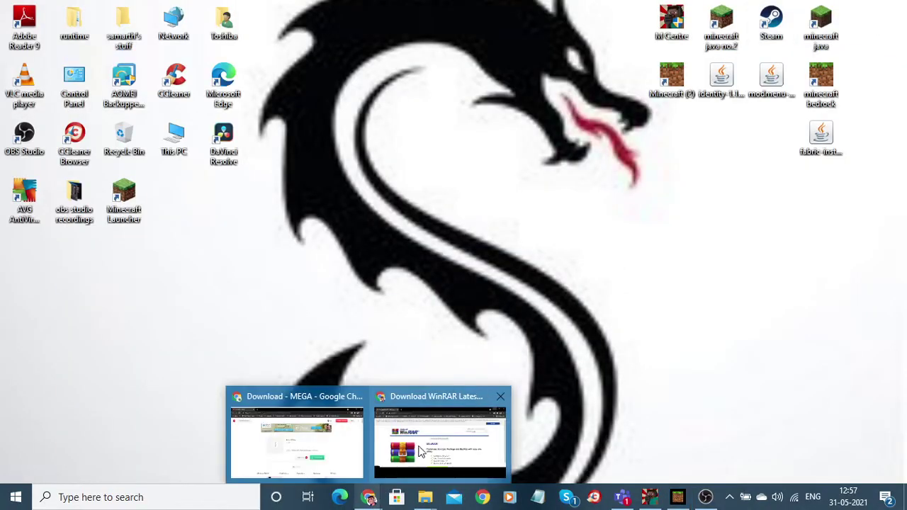
pyautogui.click(439, 432)
pyautogui.moveTo(675, 104); pyautogui.dragTo(713, 24)
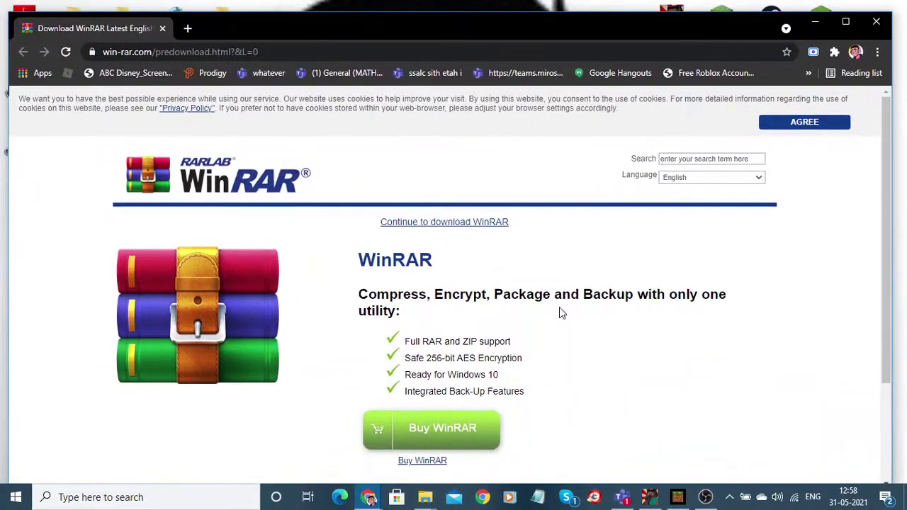
pyautogui.scroll(-2, 559, 307)
pyautogui.moveTo(426, 497)
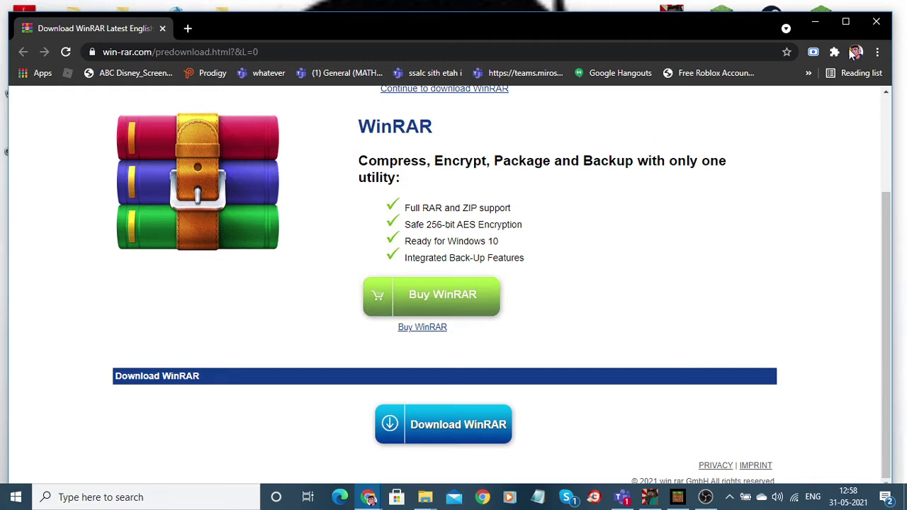
pyautogui.click(823, 28)
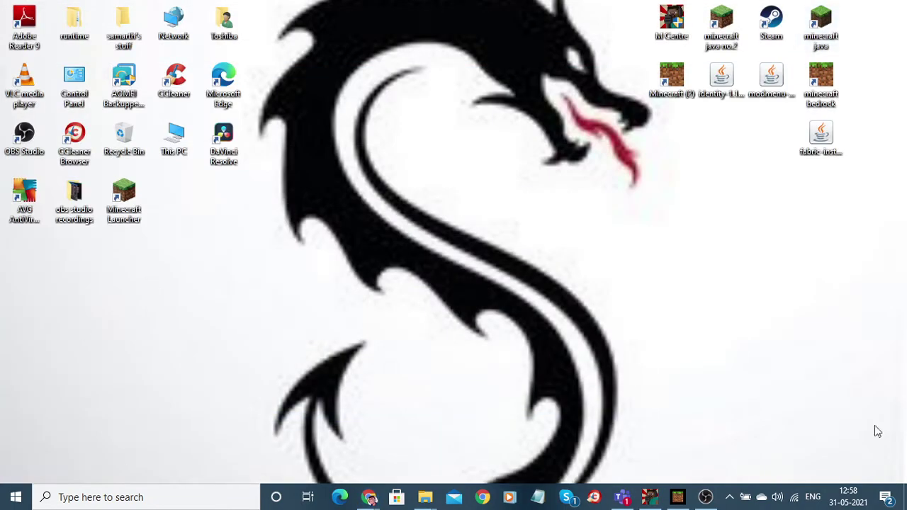
# Switch to the MEGA page in Chrome and review the beta_1.2.3.zip file name and its download option.
pyautogui.moveTo(367, 500)
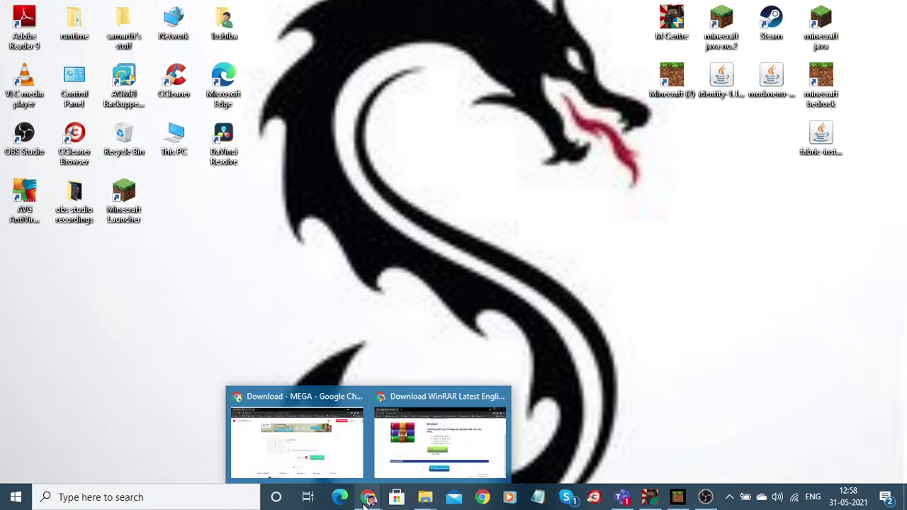
pyautogui.click(299, 448)
pyautogui.scroll(-4, 891, 227)
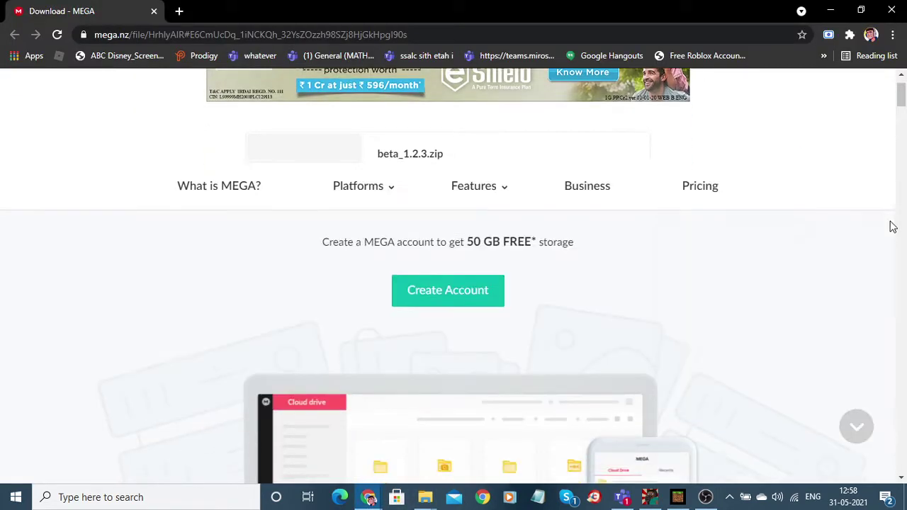
pyautogui.scroll(5, 892, 210)
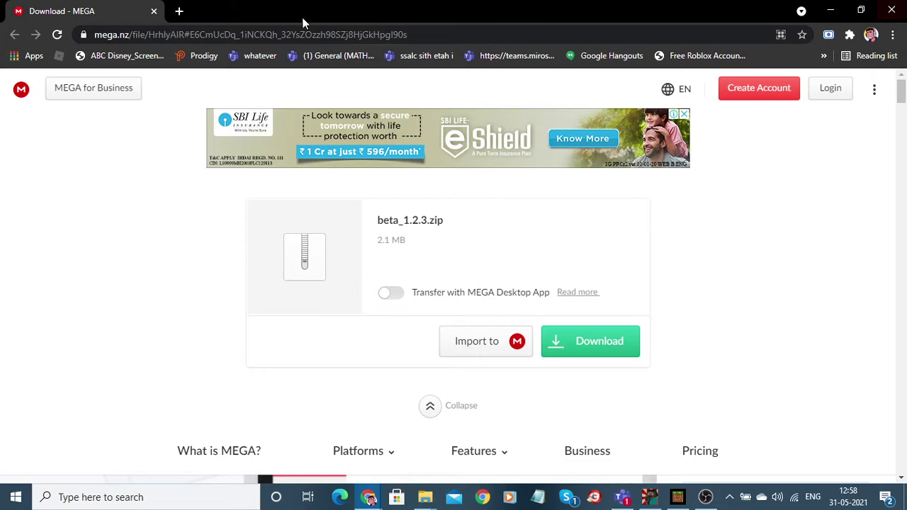
pyautogui.scroll(-5, 563, 260)
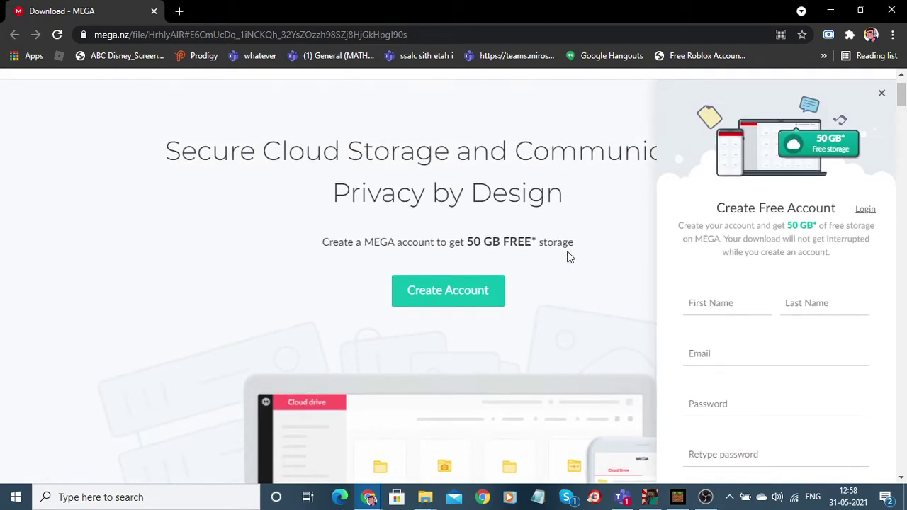
pyautogui.scroll(5, 567, 259)
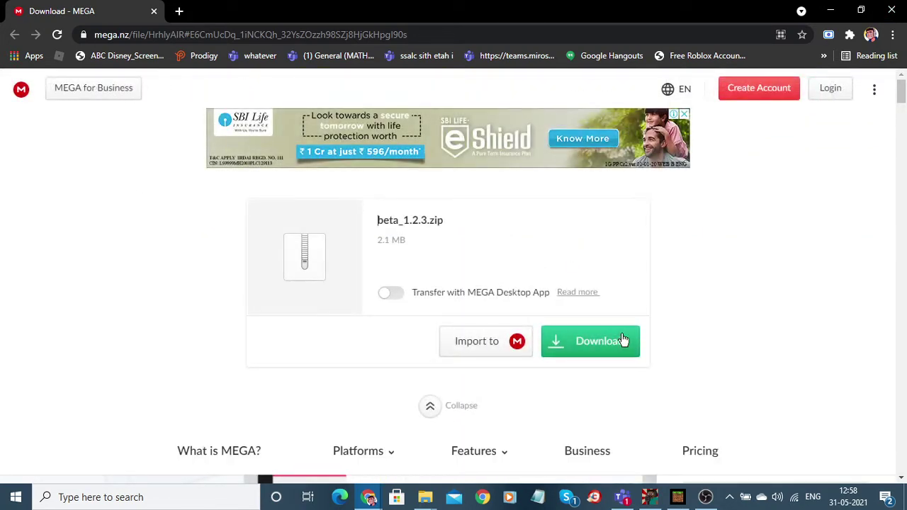
pyautogui.moveTo(370, 226); pyautogui.dragTo(445, 224)
pyautogui.click(445, 223)
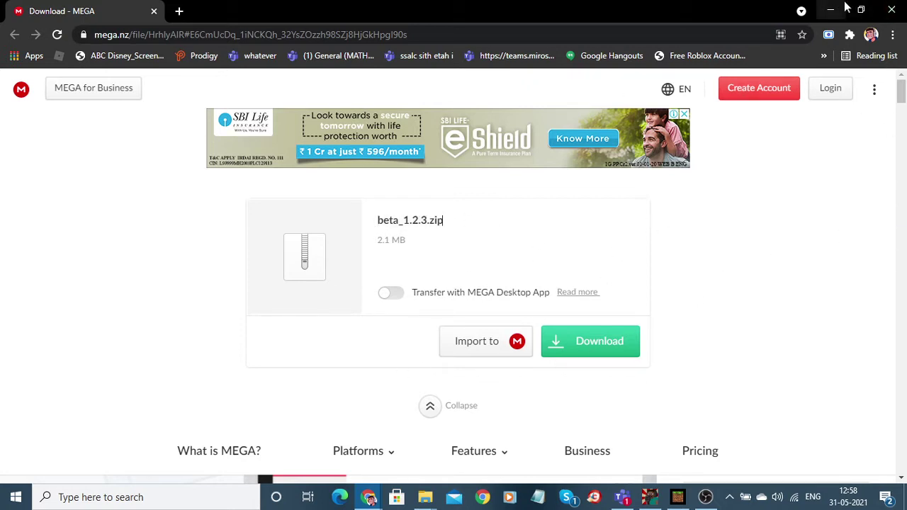
# Display Chrome's downloads list and open the downloaded beta_1.2.3.zip archive in WinRAR.
pyautogui.click(894, 37)
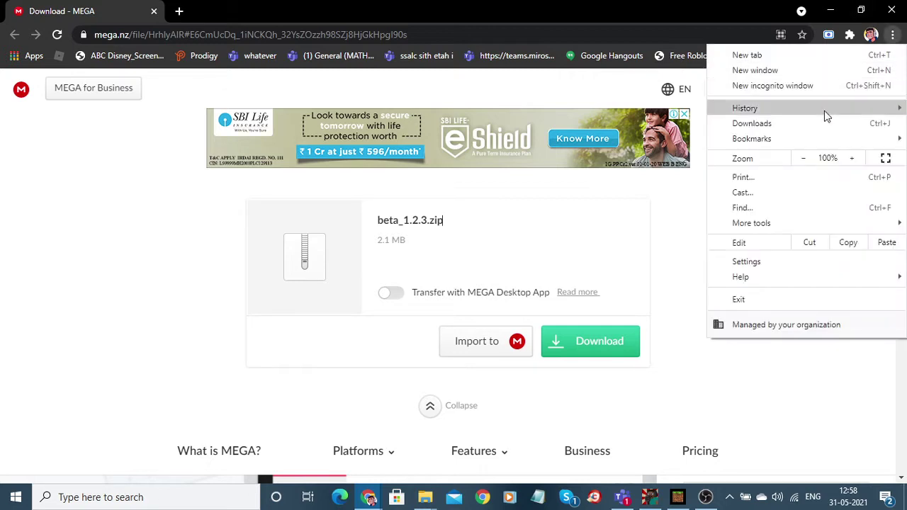
pyautogui.click(808, 121)
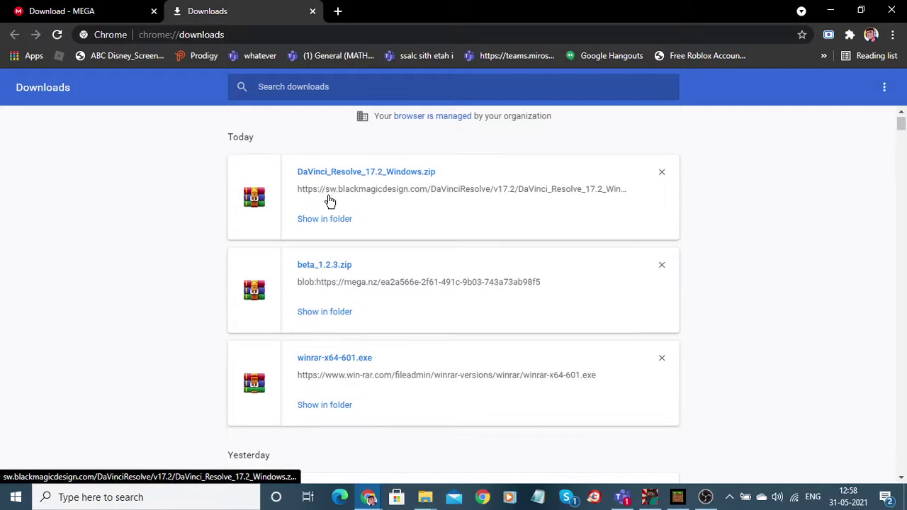
pyautogui.scroll(-2, 328, 200)
pyautogui.scroll(1, 431, 182)
pyautogui.scroll(2, 431, 183)
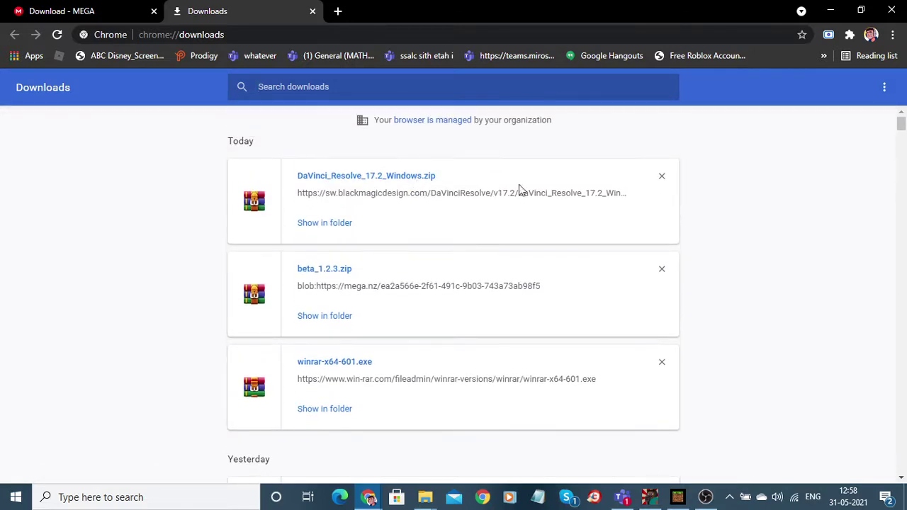
pyautogui.rightClick(431, 204)
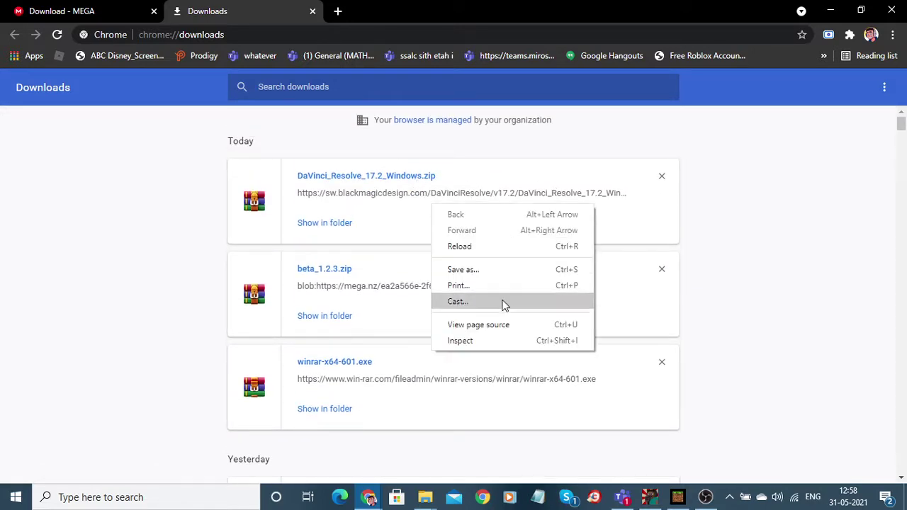
pyautogui.click(257, 179)
pyautogui.scroll(-3, 298, 188)
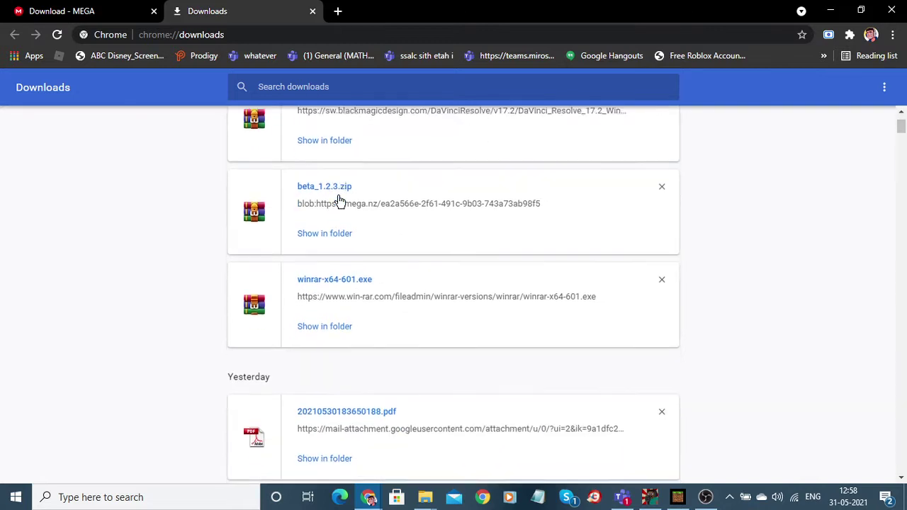
pyautogui.scroll(2, 333, 177)
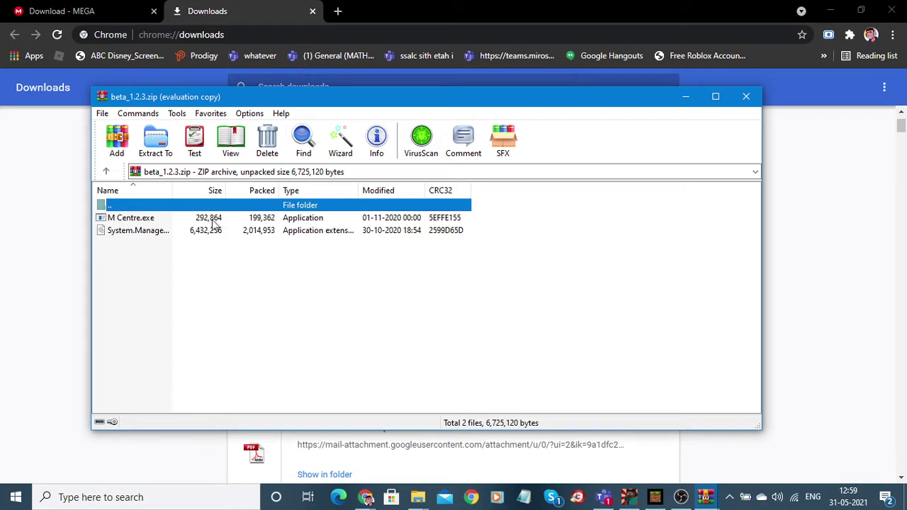
# Bring the running M Centres Launcher to the front, look over its options, and close it.
pyautogui.moveTo(629, 497)
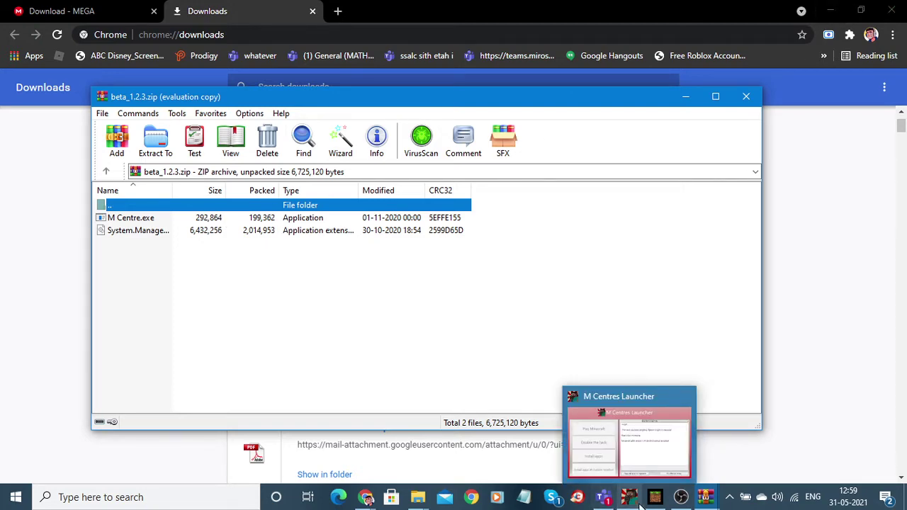
pyautogui.click(634, 461)
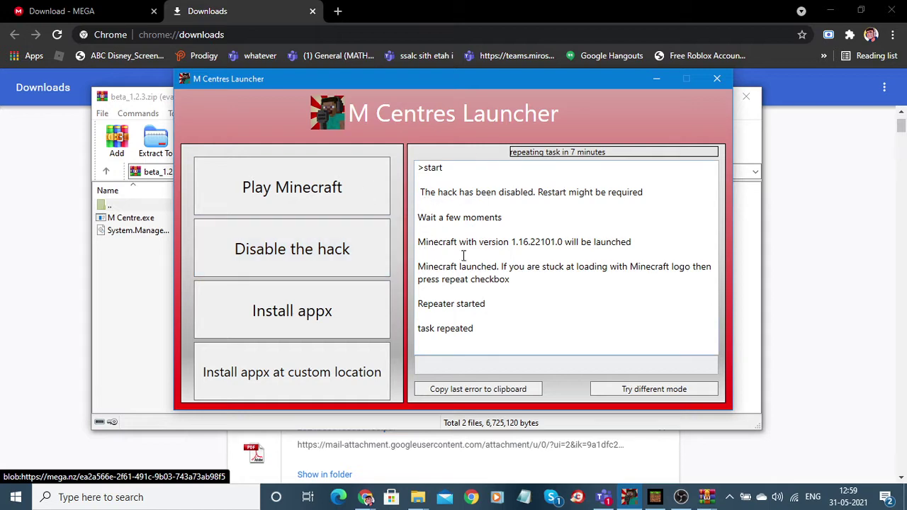
pyautogui.click(717, 79)
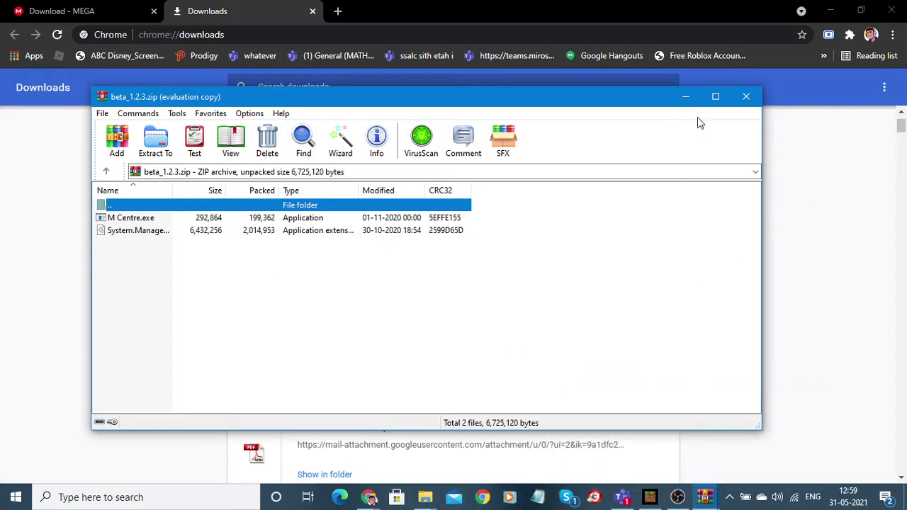
# Switch to the Downloads folder in File Explorer, locate and select the beta_1.2.3 archive, and minimise the folder.
pyautogui.click(425, 500)
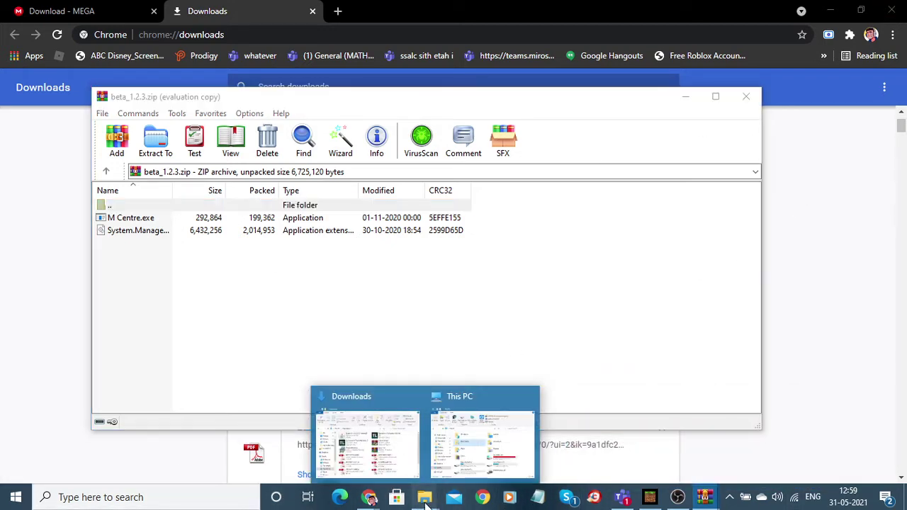
pyautogui.click(399, 434)
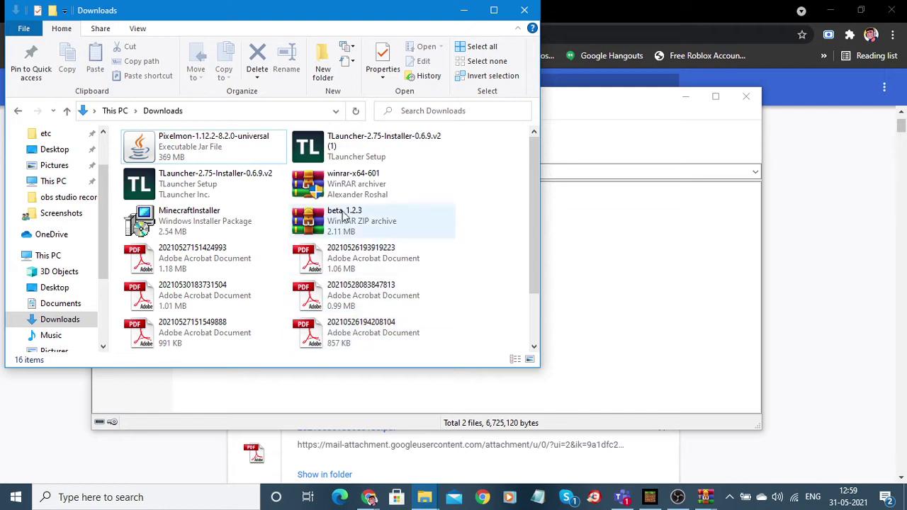
pyautogui.scroll(-1, 347, 215)
pyautogui.scroll(1, 347, 215)
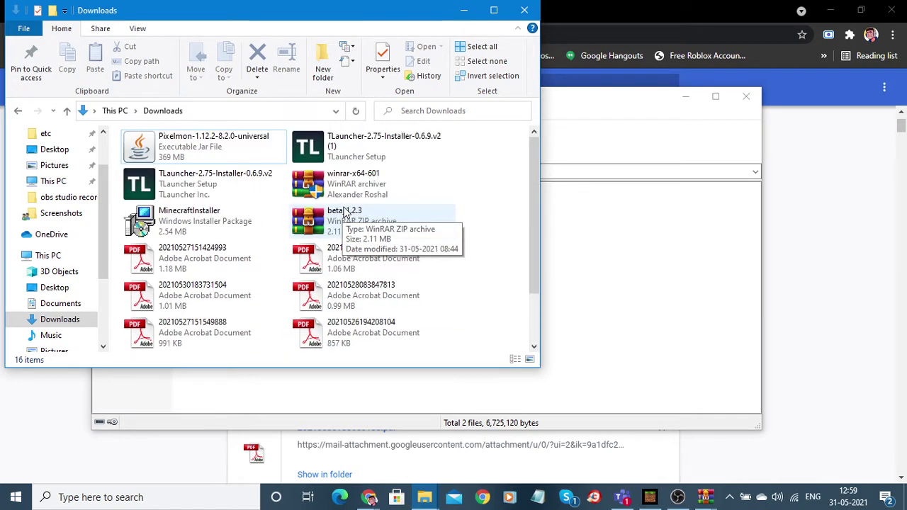
pyautogui.scroll(-1, 358, 219)
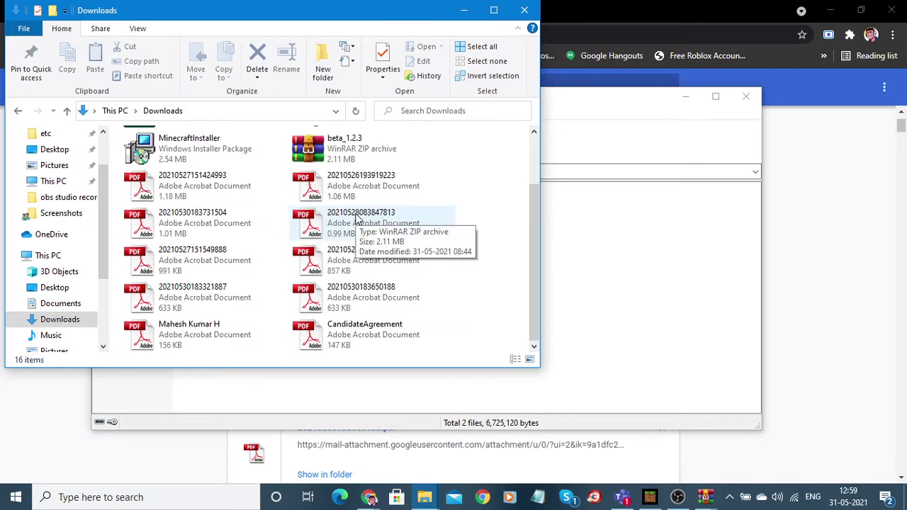
pyautogui.scroll(1, 358, 219)
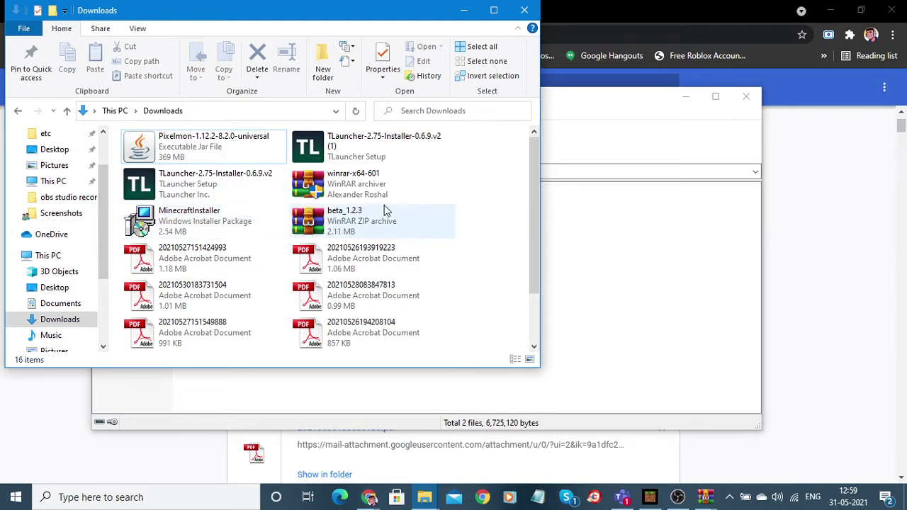
pyautogui.click(346, 224)
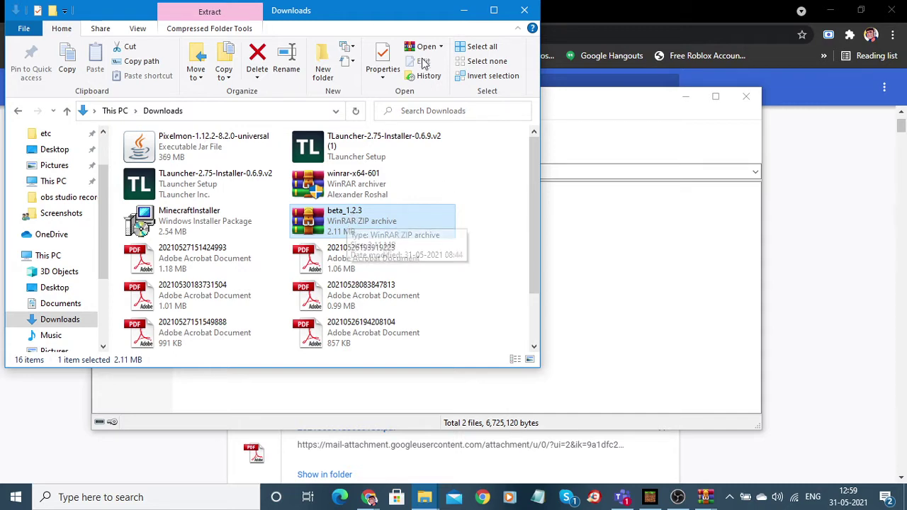
pyautogui.click(464, 9)
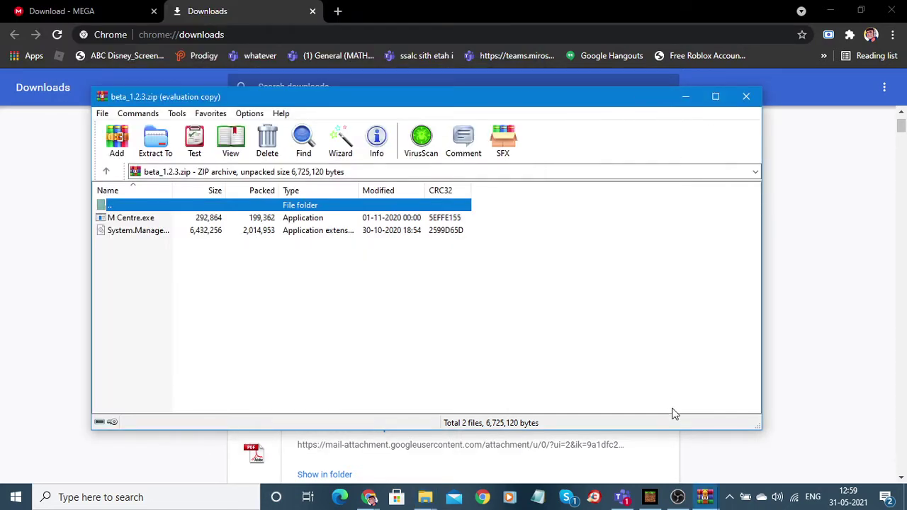
# Close both open WinRAR windows of beta_1.2.3.zip.
pyautogui.moveTo(704, 497)
pyautogui.moveTo(752, 441)
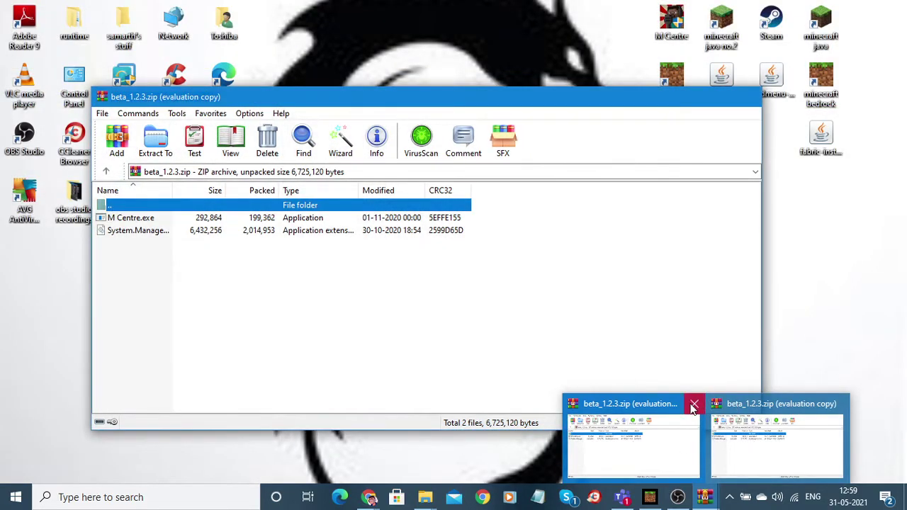
pyautogui.click(694, 405)
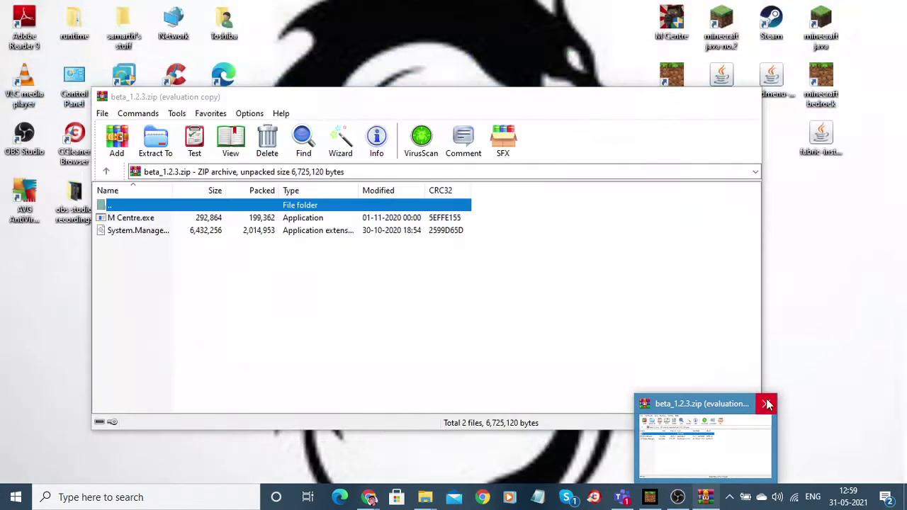
pyautogui.click(767, 404)
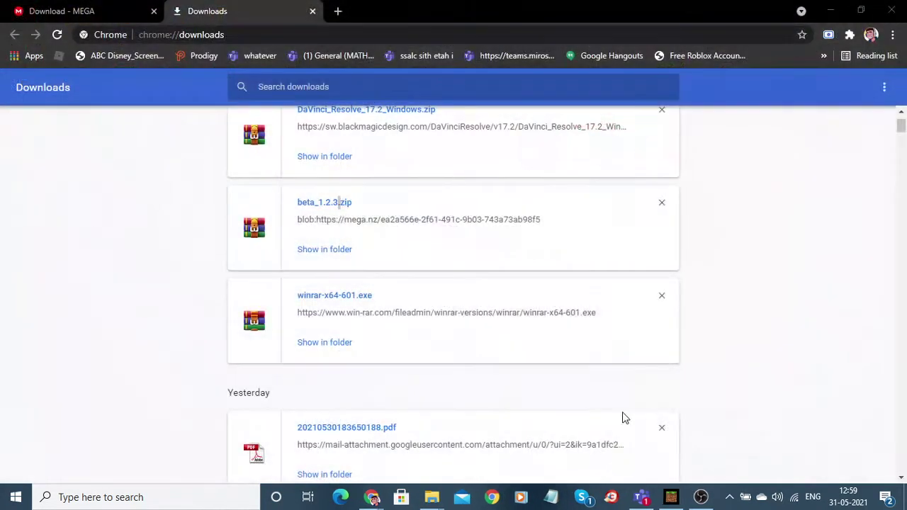
# Restore the Downloads folder window in File Explorer and minimise the Chrome window behind it.
pyautogui.moveTo(431, 497)
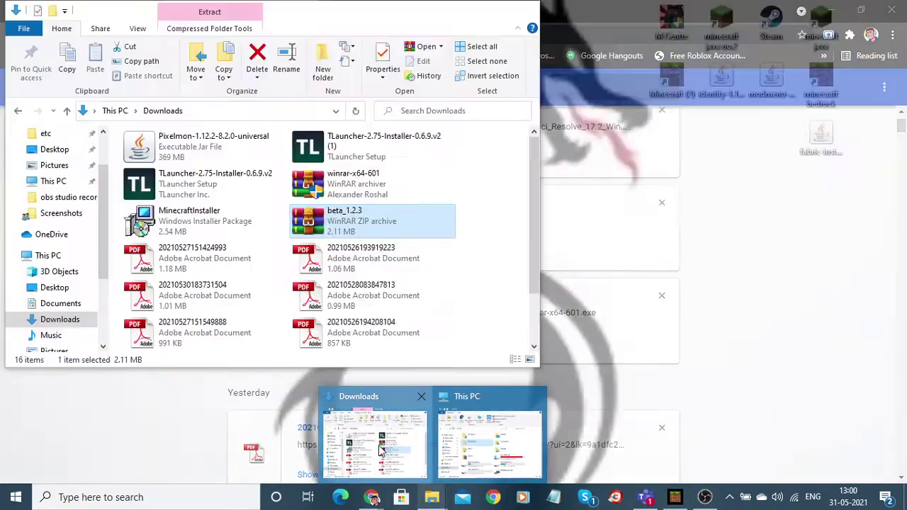
pyautogui.click(425, 461)
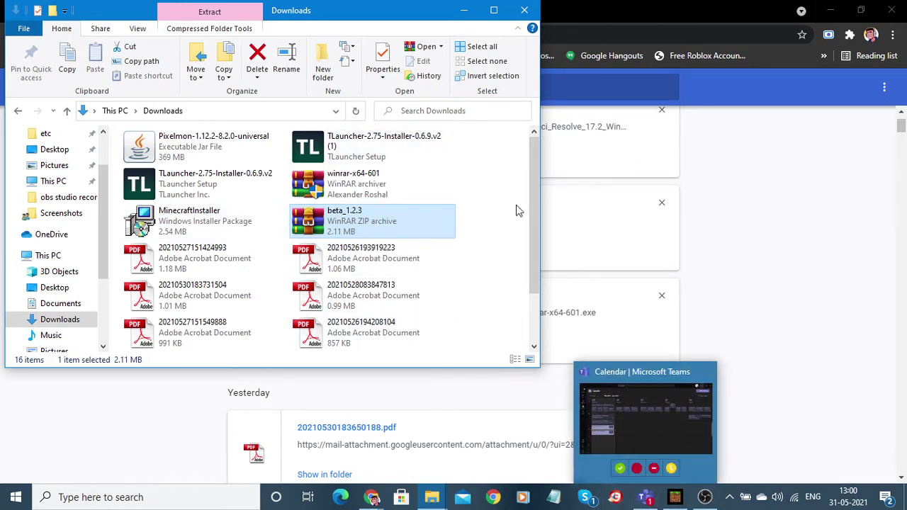
pyautogui.moveTo(679, 487)
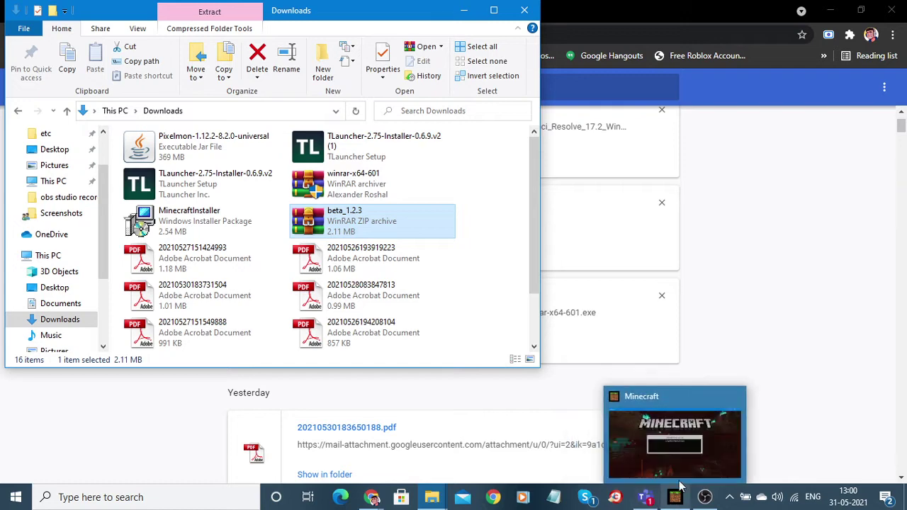
pyautogui.click(830, 10)
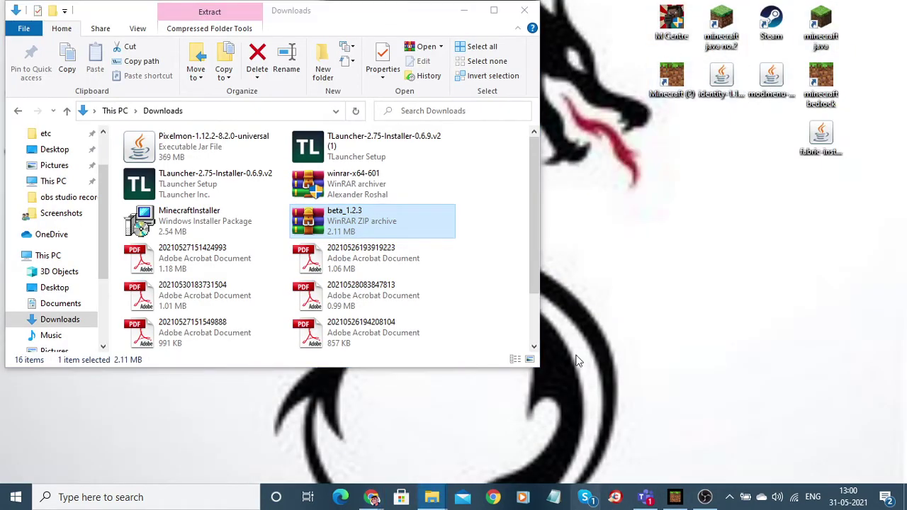
# View the contents of the beta_1.2.3 archive in WinRAR and minimise its window.
pyautogui.click(614, 413)
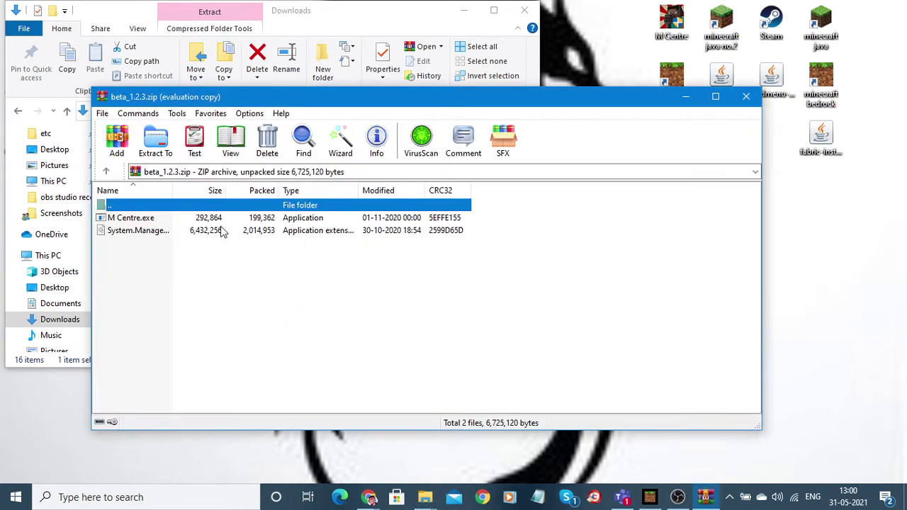
pyautogui.click(686, 96)
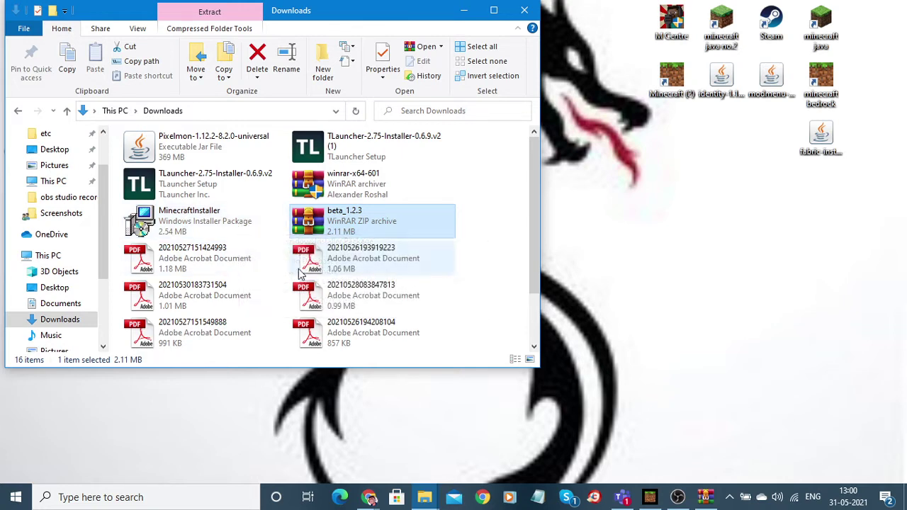
# Bring back the beta_1.2.3.zip archive in WinRAR, select its M Centre.exe and System.Manage... entries to point them out, and minimise the window.
pyautogui.scroll(-2, 282, 219)
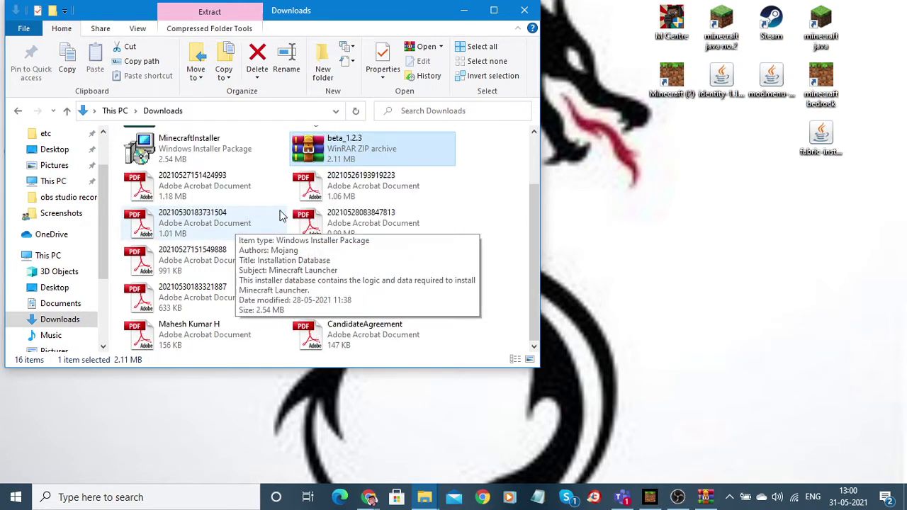
pyautogui.scroll(2, 283, 217)
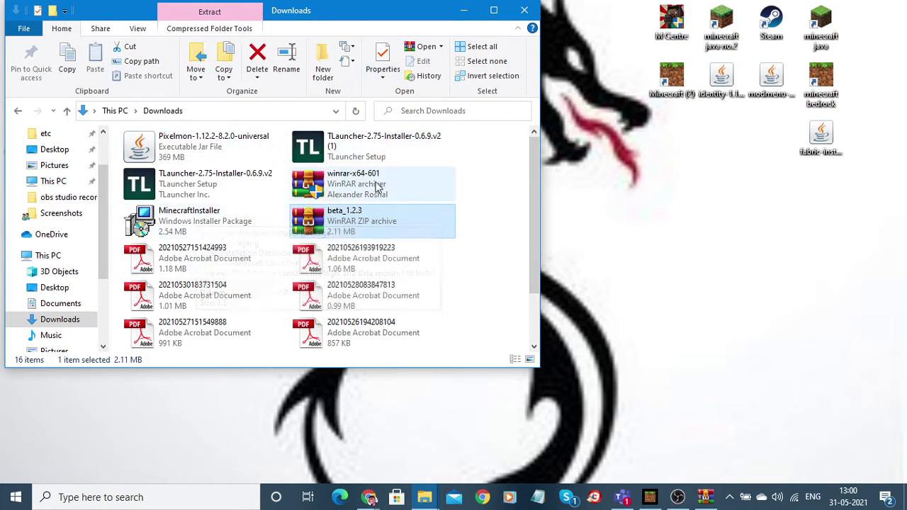
pyautogui.click(706, 498)
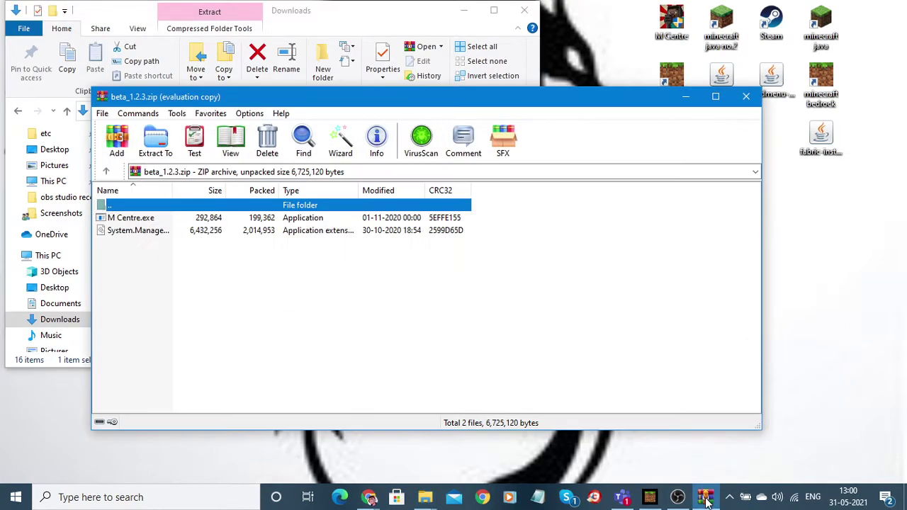
pyautogui.click(190, 233)
pyautogui.click(198, 219)
pyautogui.click(208, 206)
pyautogui.click(686, 98)
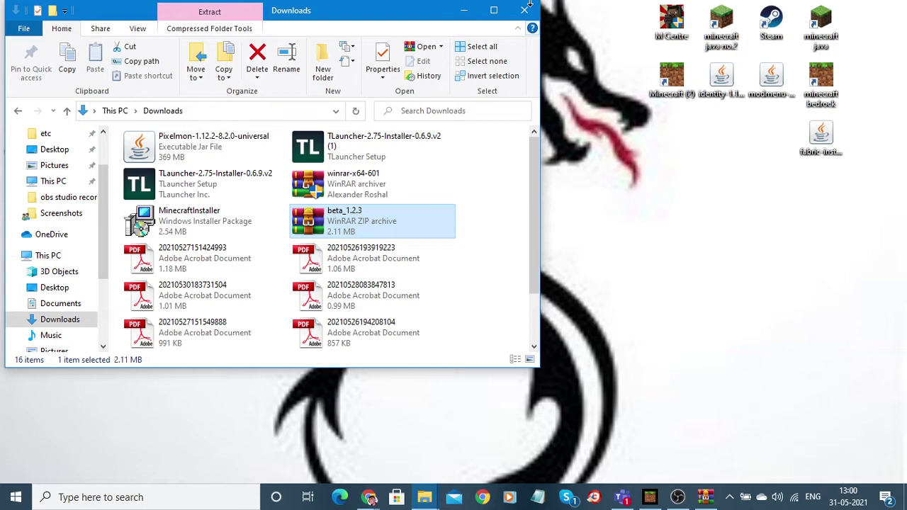
# Minimise the Downloads folder window and preview the open File Explorer and Chrome windows.
pyautogui.click(461, 12)
pyautogui.moveTo(425, 497)
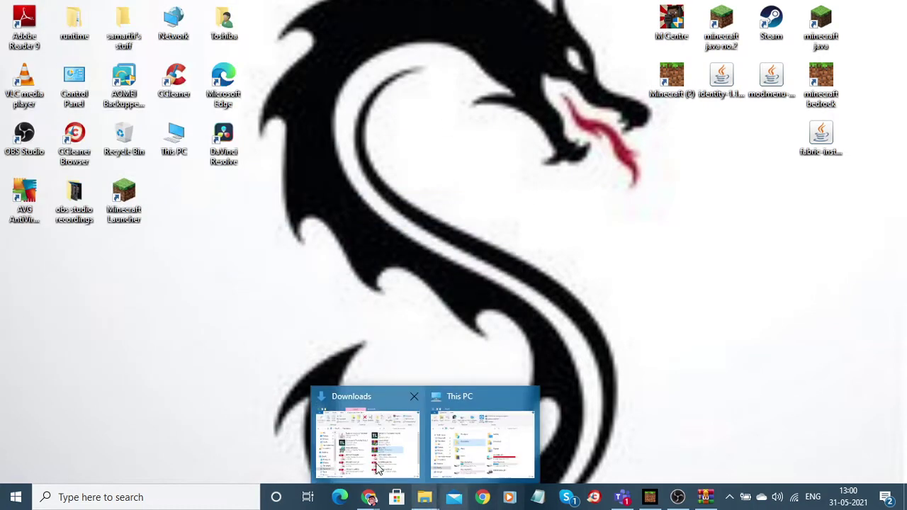
pyautogui.moveTo(369, 497)
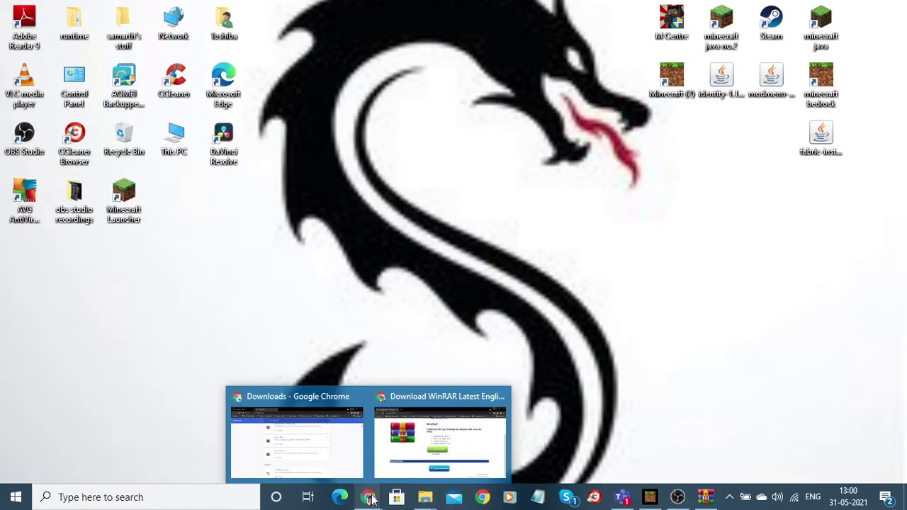